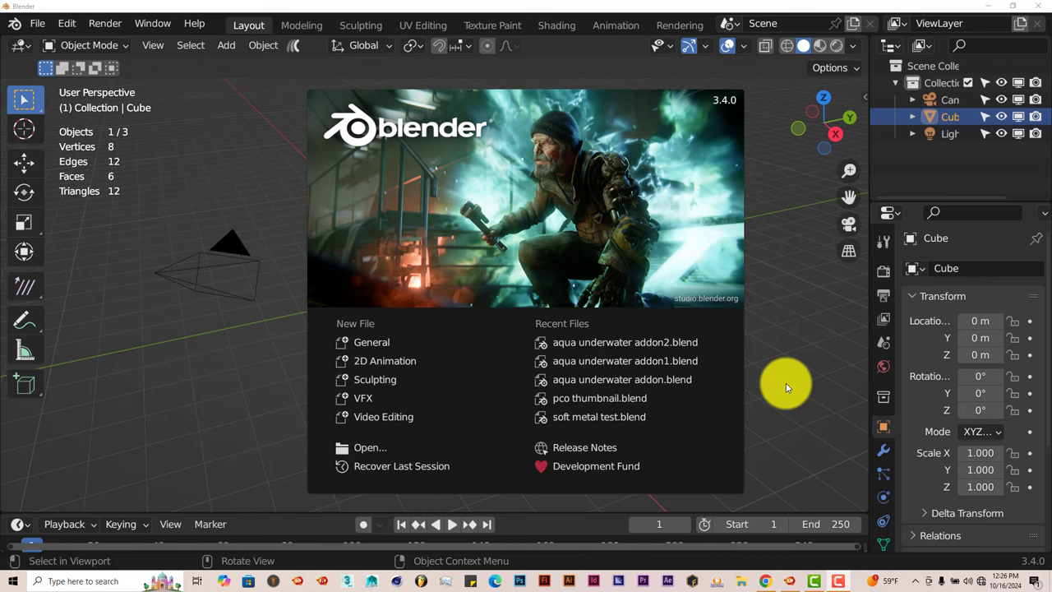
Open the Preferences add-ons list, cancel Install, and filter by 'lazy' to check Lazy Animation.
{"action": "left_click", "coordinate": [71, 27]}
{"action": "left_click", "coordinate": [70, 28]}
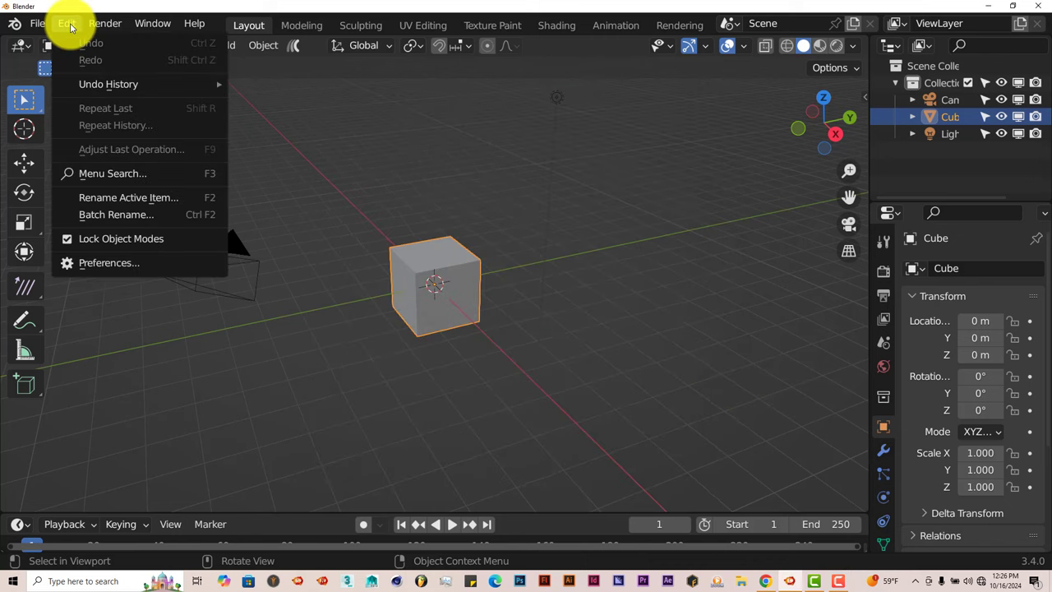
{"action": "left_click", "coordinate": [113, 263]}
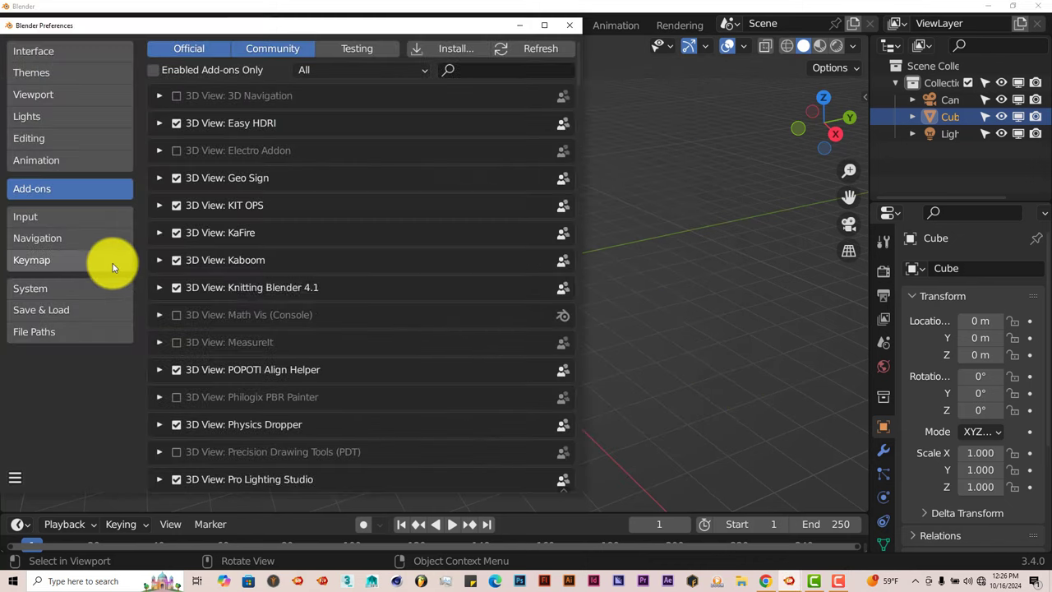
{"action": "left_click", "coordinate": [453, 48]}
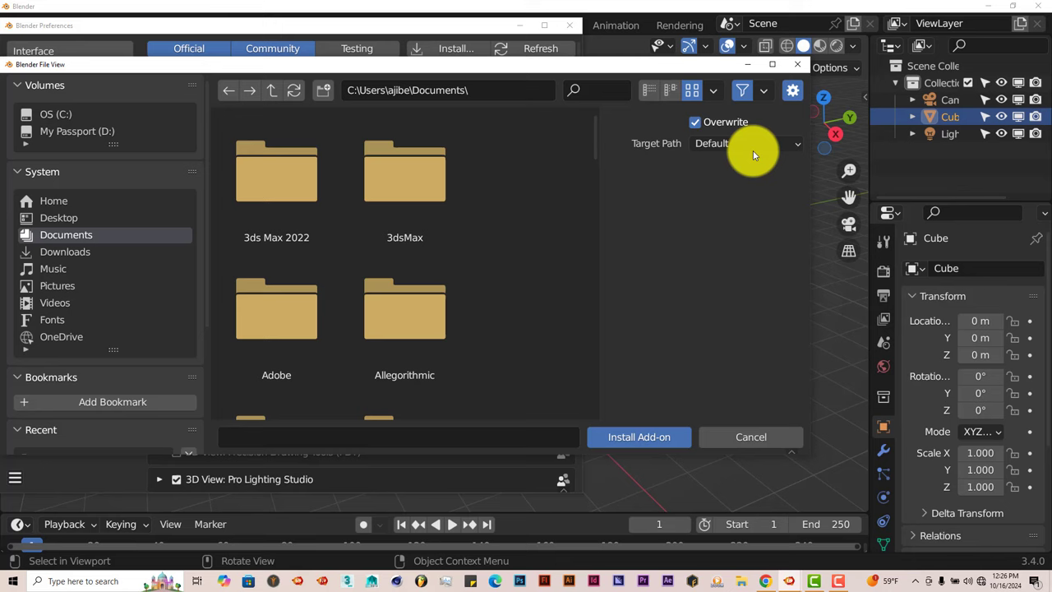
{"action": "left_click", "coordinate": [797, 64]}
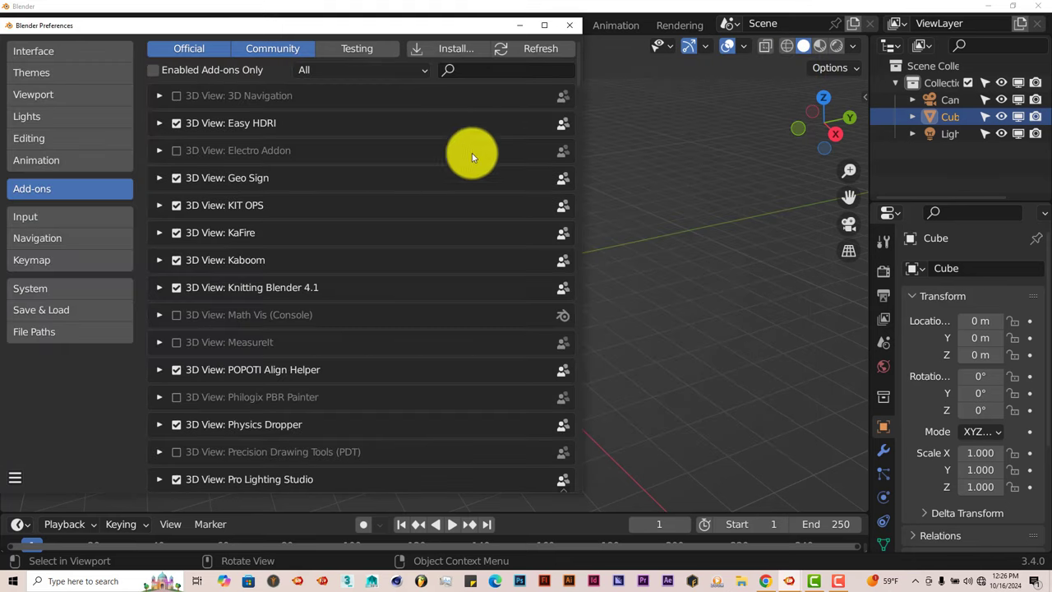
{"action": "left_click", "coordinate": [483, 71]}
{"action": "type", "text": "lazy"}
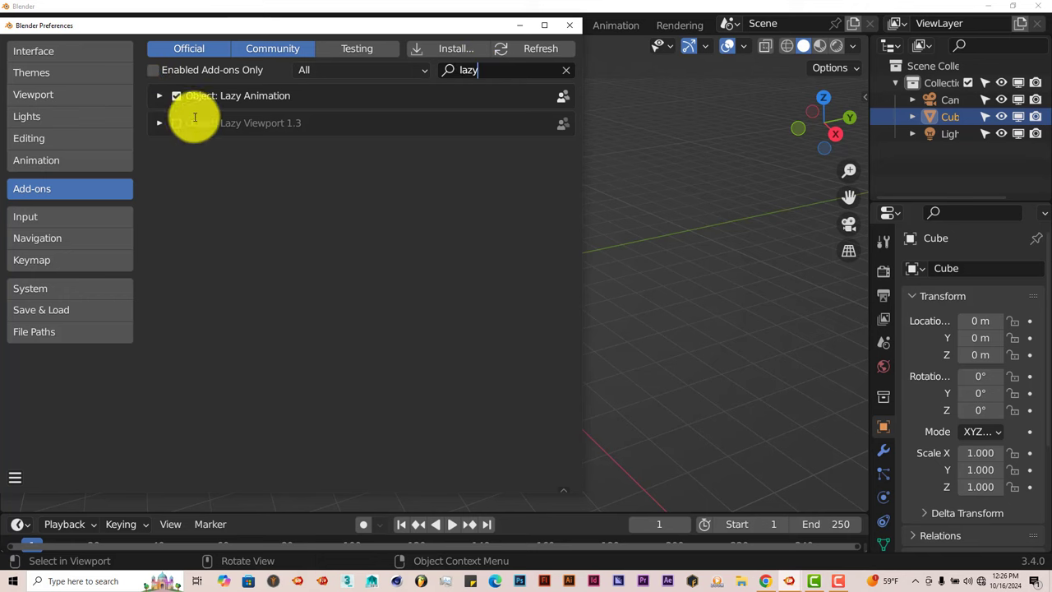
Close Preferences and show the Lazy Animation panel in the viewport sidebar.
{"action": "left_click", "coordinate": [576, 28]}
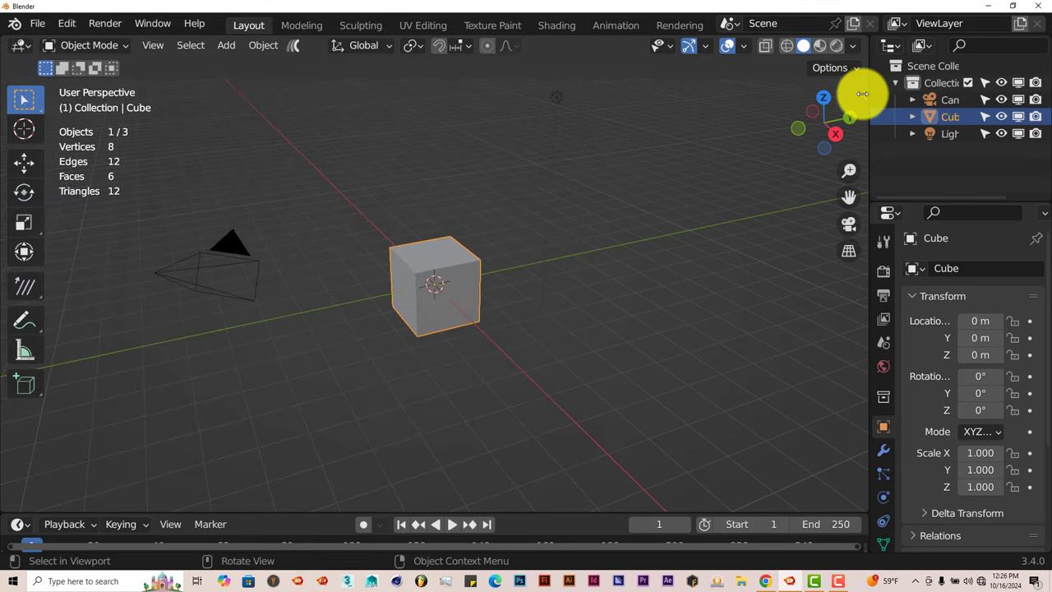
{"action": "left_click", "coordinate": [864, 97]}
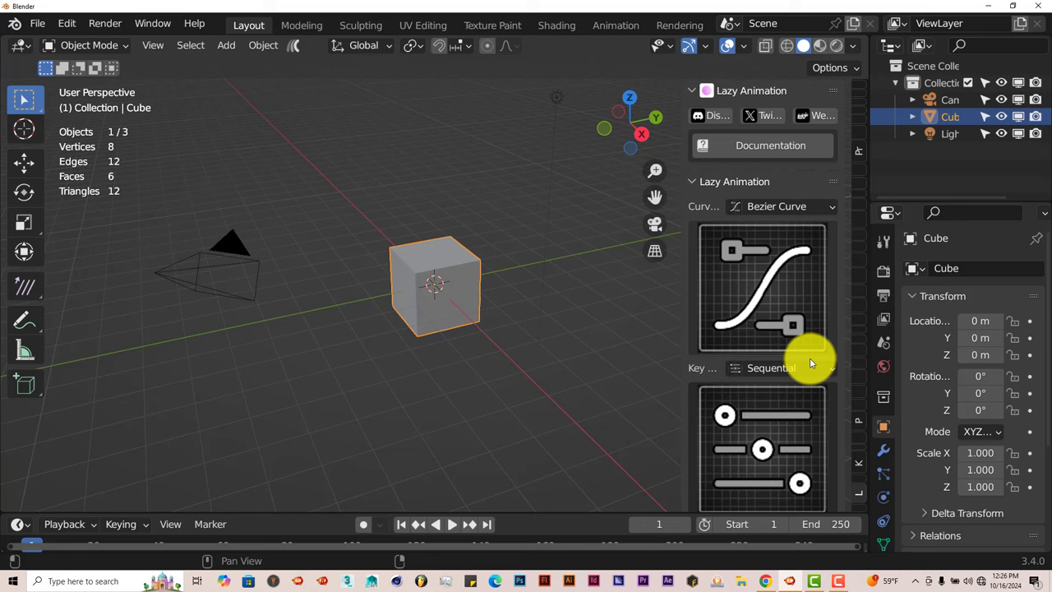
{"action": "scroll", "coordinate": [753, 377], "scroll_direction": "down", "scroll_amount": 3}
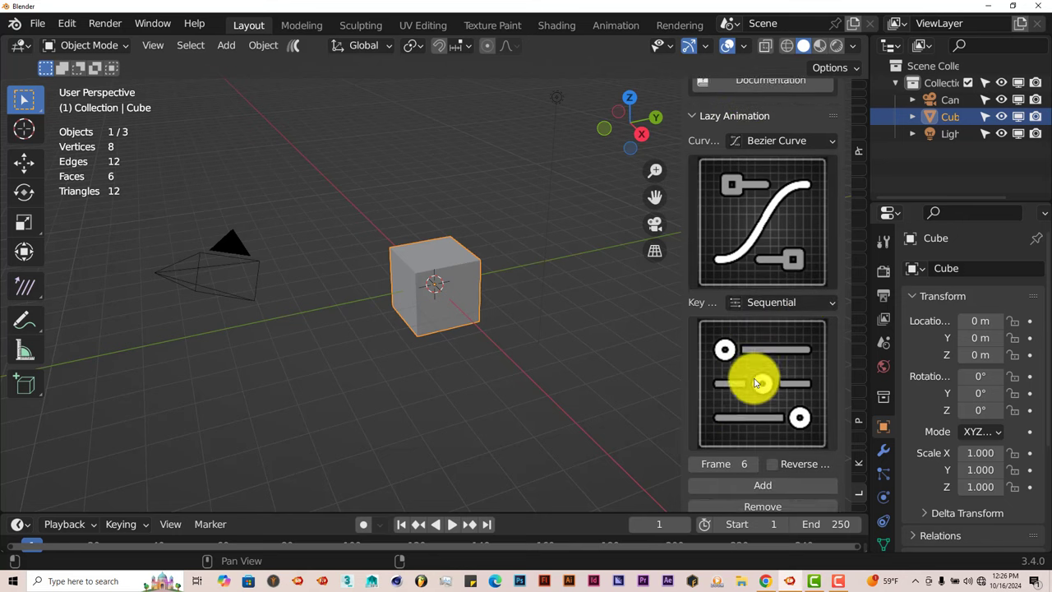
{"action": "scroll", "coordinate": [753, 377], "scroll_direction": "up", "scroll_amount": 2}
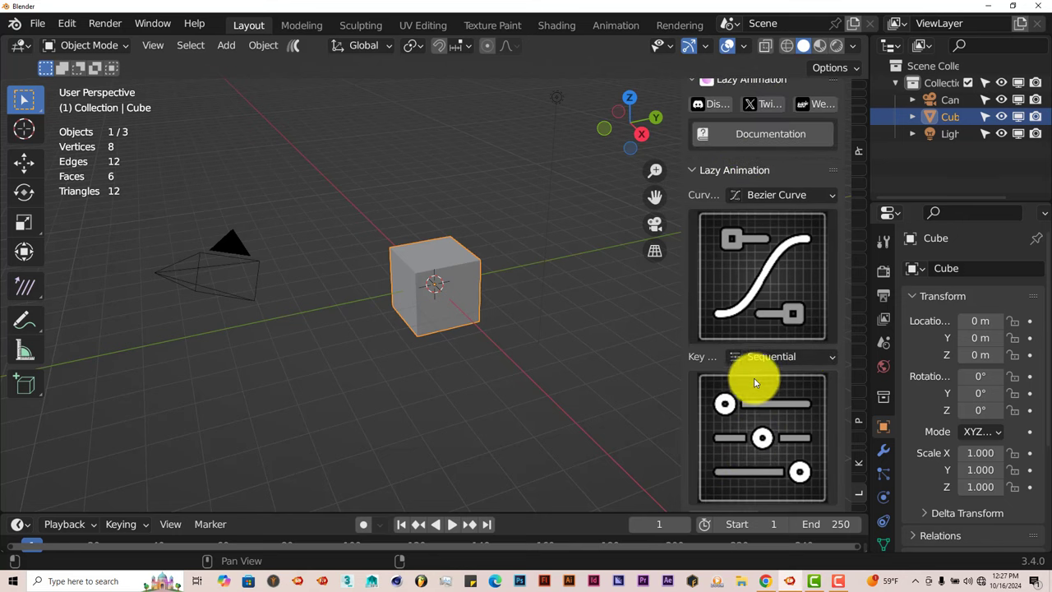
Keep Bezier Curve as curve type and set key mode back to Sequential after trying Simultaneous.
{"action": "left_click", "coordinate": [783, 195]}
{"action": "left_click", "coordinate": [777, 216]}
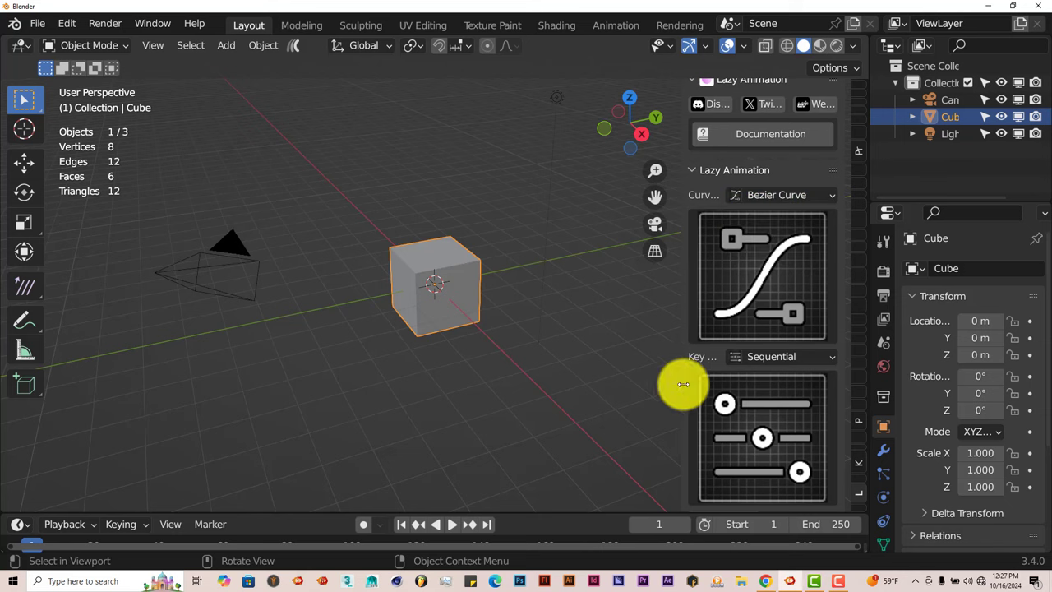
{"action": "left_click", "coordinate": [781, 360]}
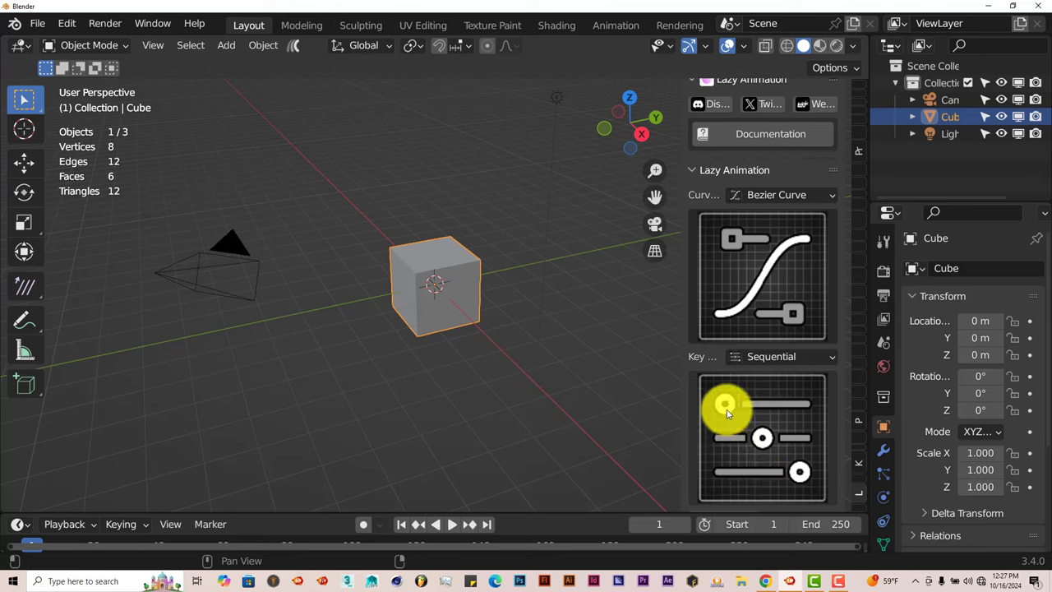
{"action": "left_click", "coordinate": [789, 356]}
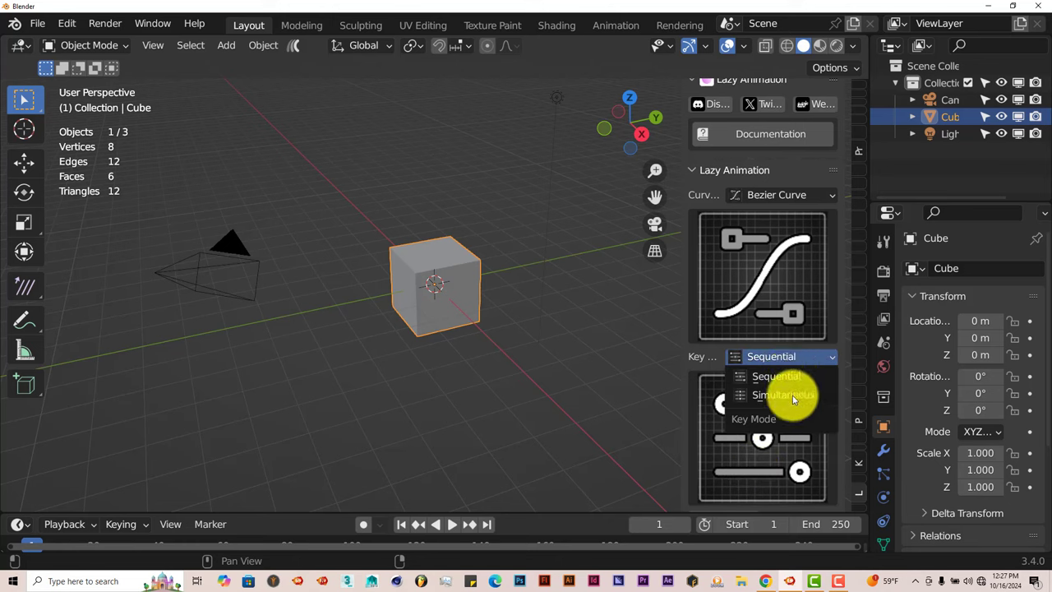
{"action": "left_click", "coordinate": [782, 395]}
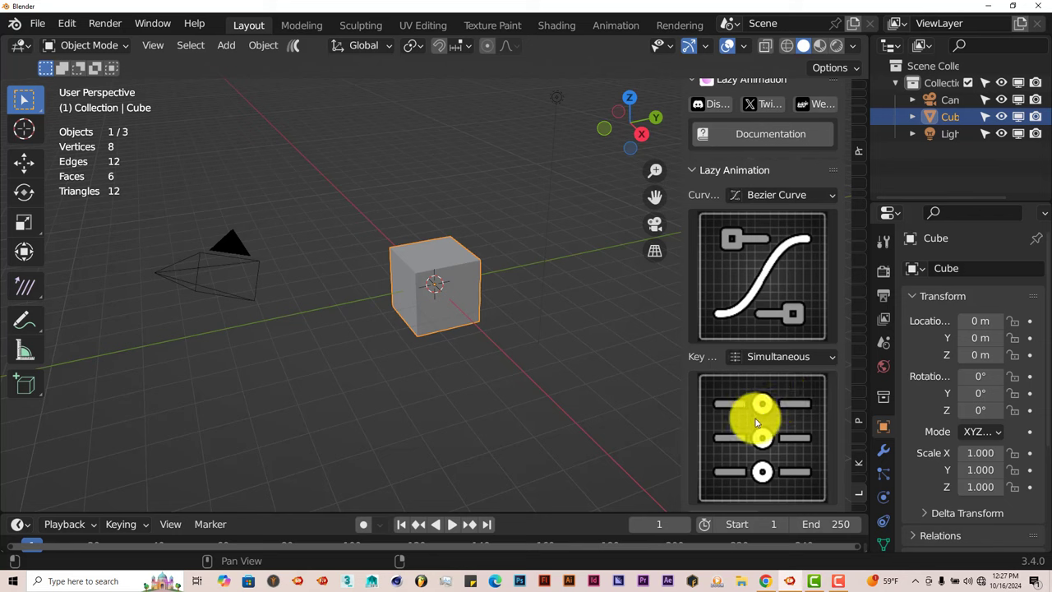
{"action": "left_click", "coordinate": [762, 429]}
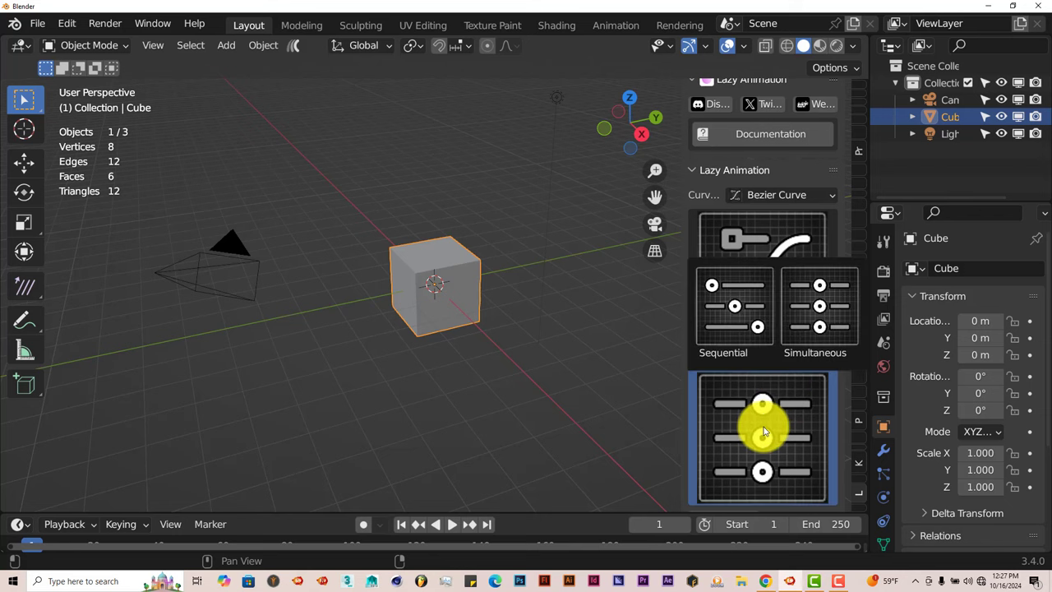
{"action": "left_click", "coordinate": [735, 302]}
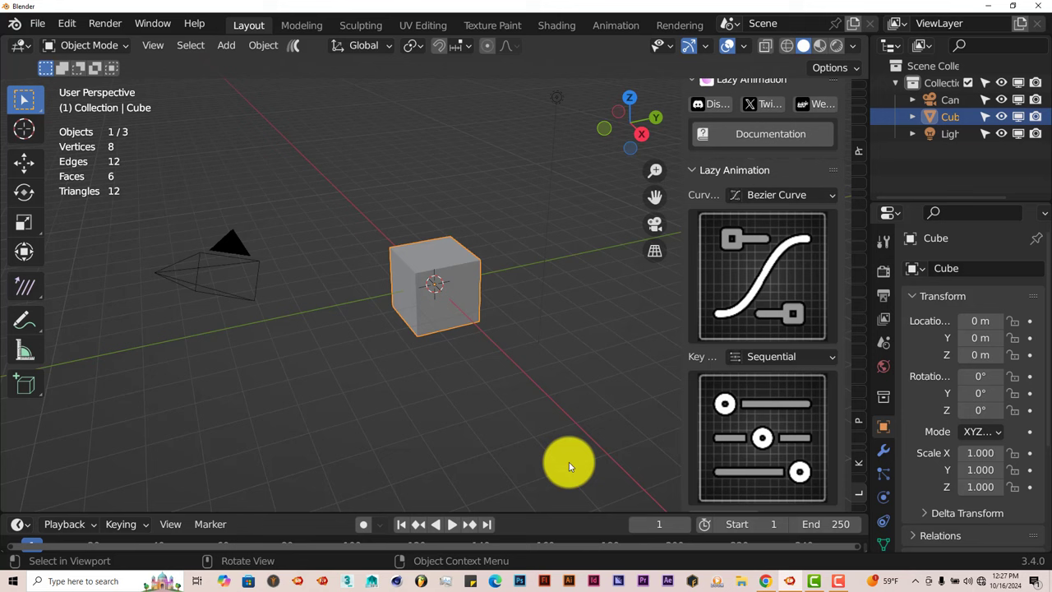
In front view, add a Suzanne monkey head and move it about 4.5 m right along X.
{"action": "key", "text": "KP_1"}
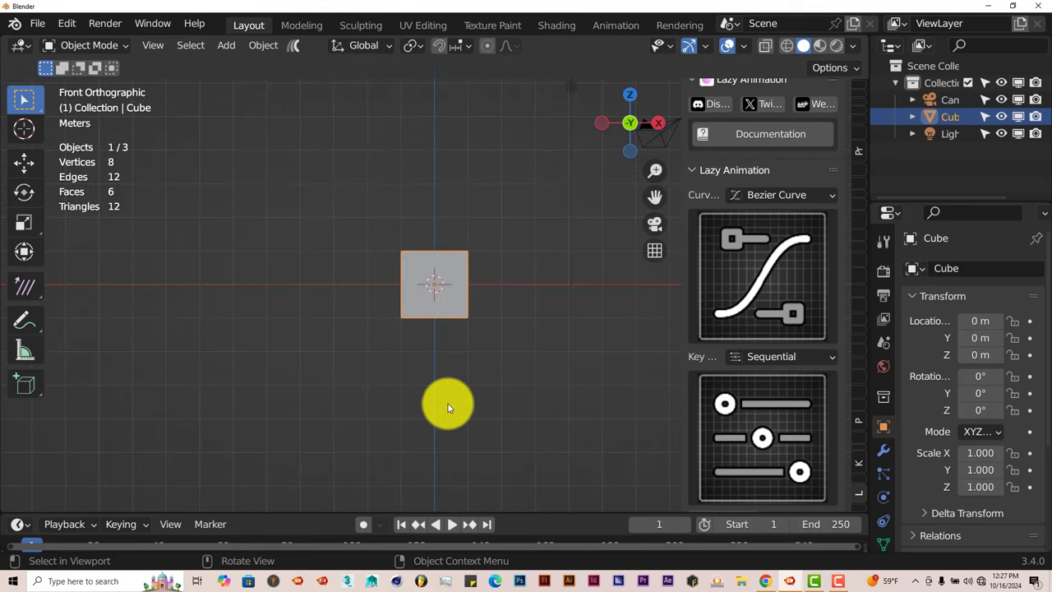
{"action": "left_click_drag", "start_coordinate": [648, 198], "coordinate": [507, 284]}
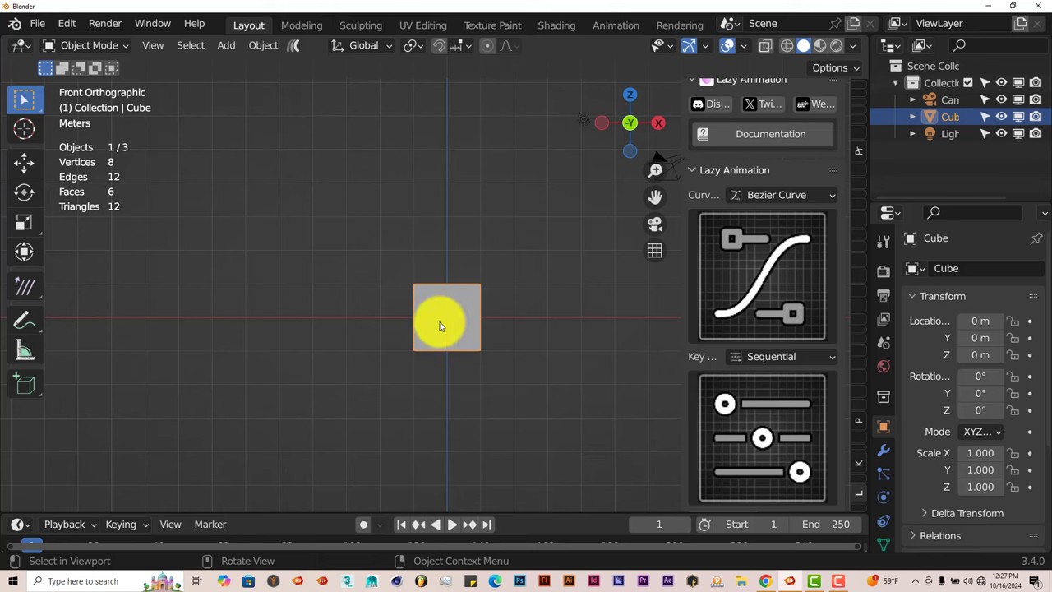
{"action": "scroll", "coordinate": [480, 301], "scroll_direction": "down", "scroll_amount": 1}
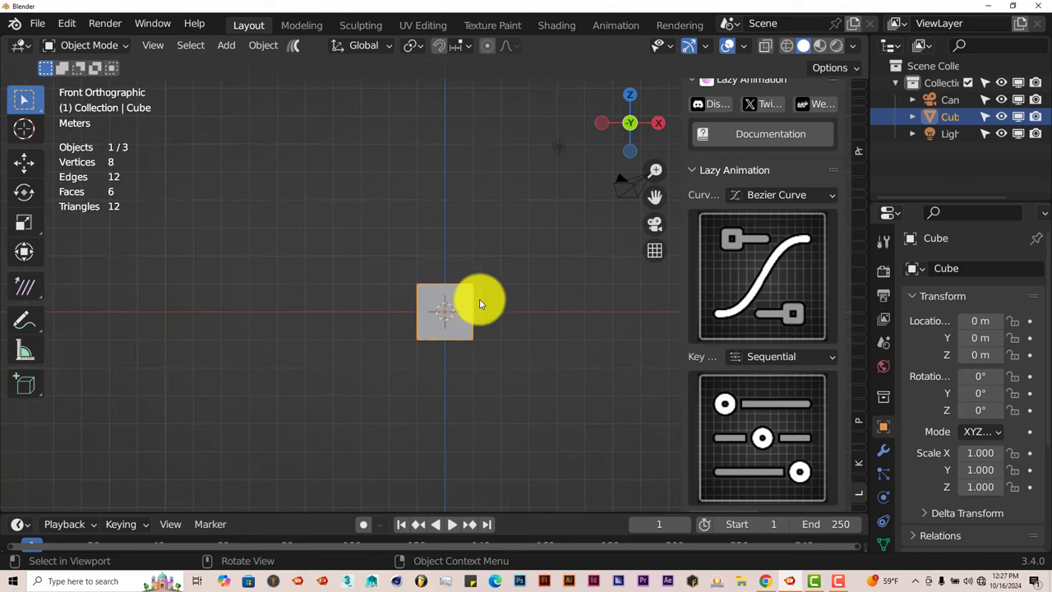
{"action": "key", "text": "shift+a"}
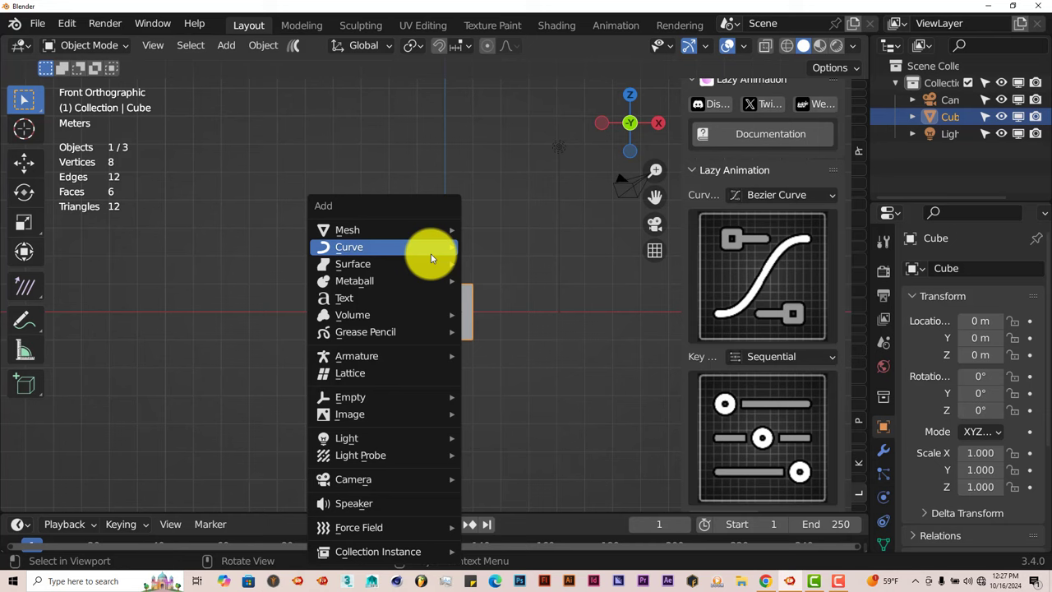
{"action": "mouse_move", "coordinate": [430, 235]}
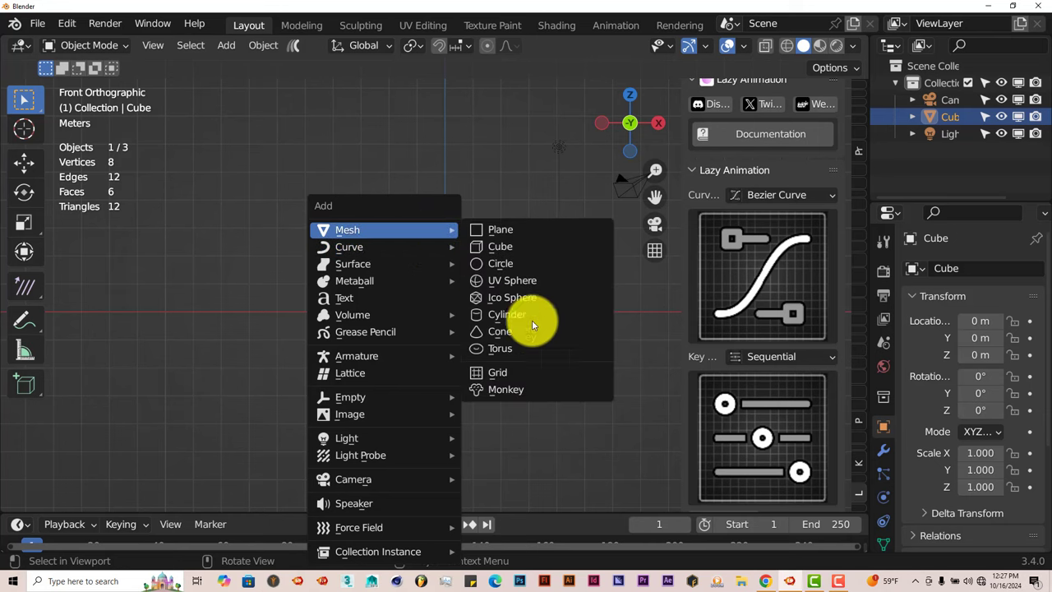
{"action": "left_click", "coordinate": [513, 388]}
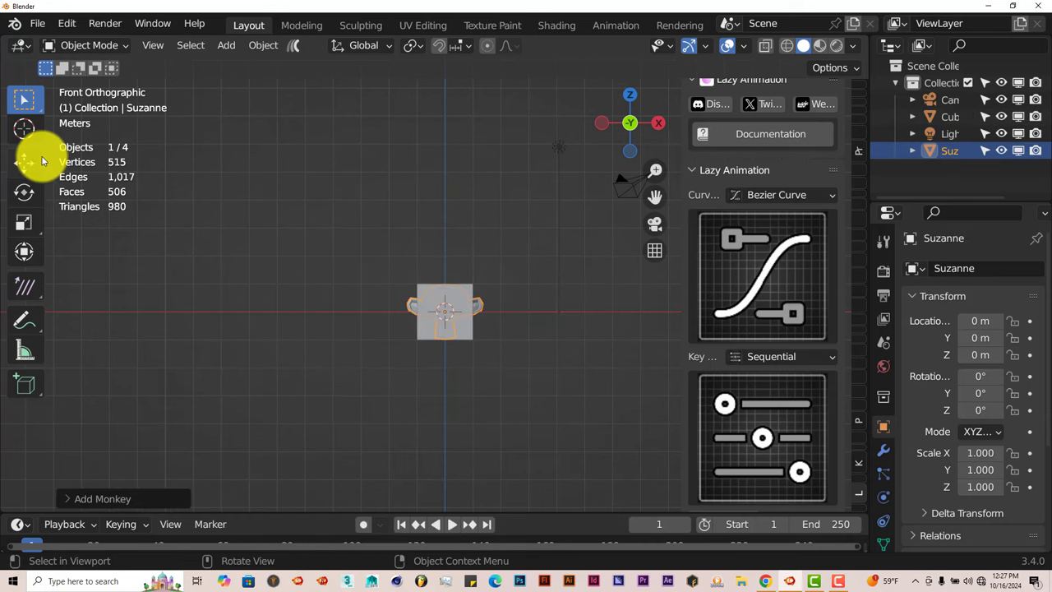
{"action": "left_click", "coordinate": [22, 166]}
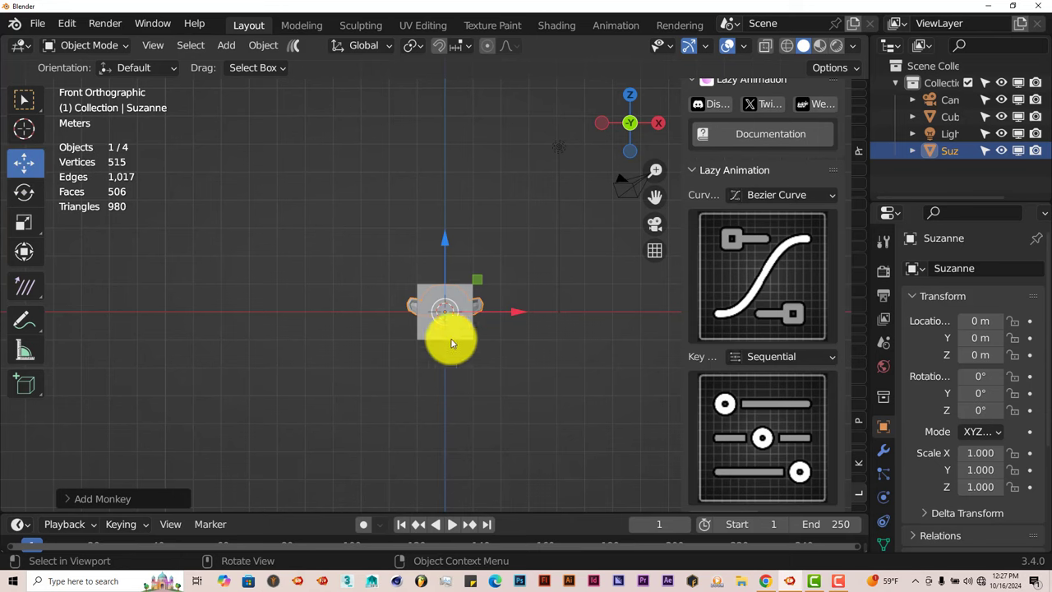
{"action": "left_click_drag", "start_coordinate": [514, 312], "coordinate": [664, 312]}
Add a cone and slide it left along X to -4.40 m.
{"action": "key", "text": "shift+a"}
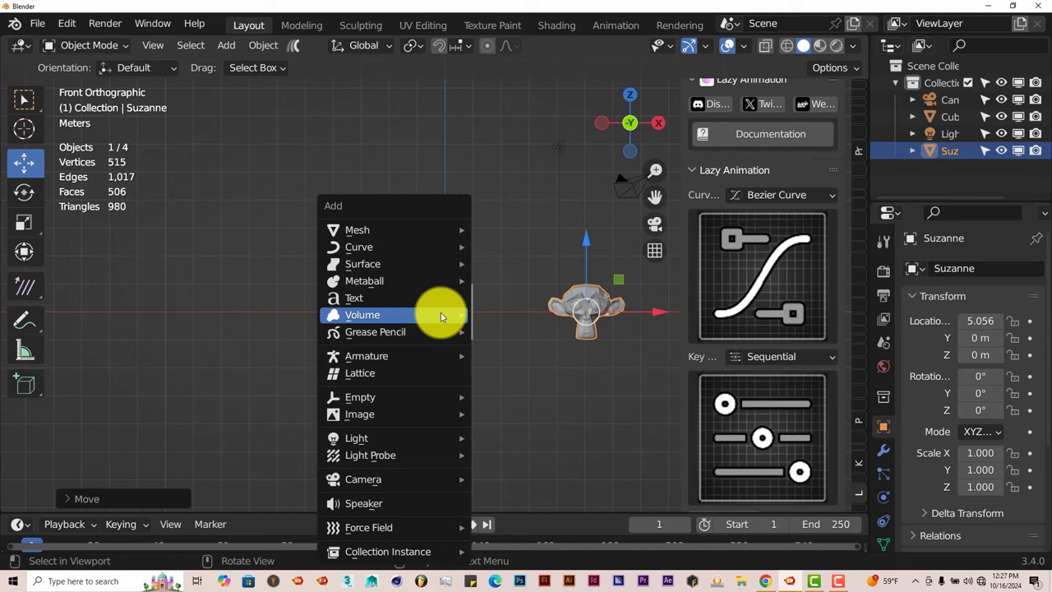
{"action": "mouse_move", "coordinate": [435, 229]}
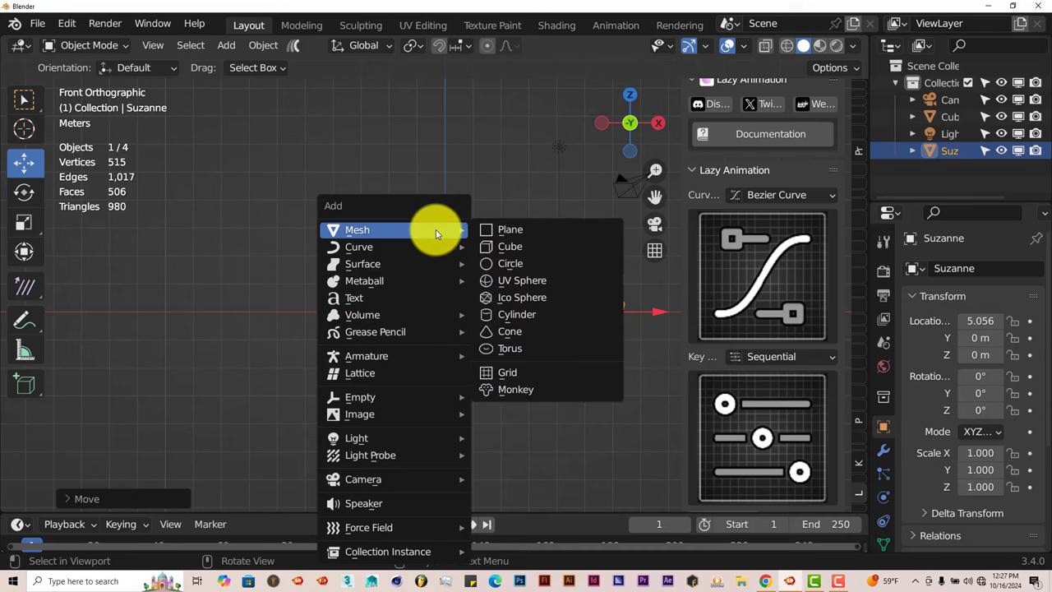
{"action": "left_click", "coordinate": [497, 334]}
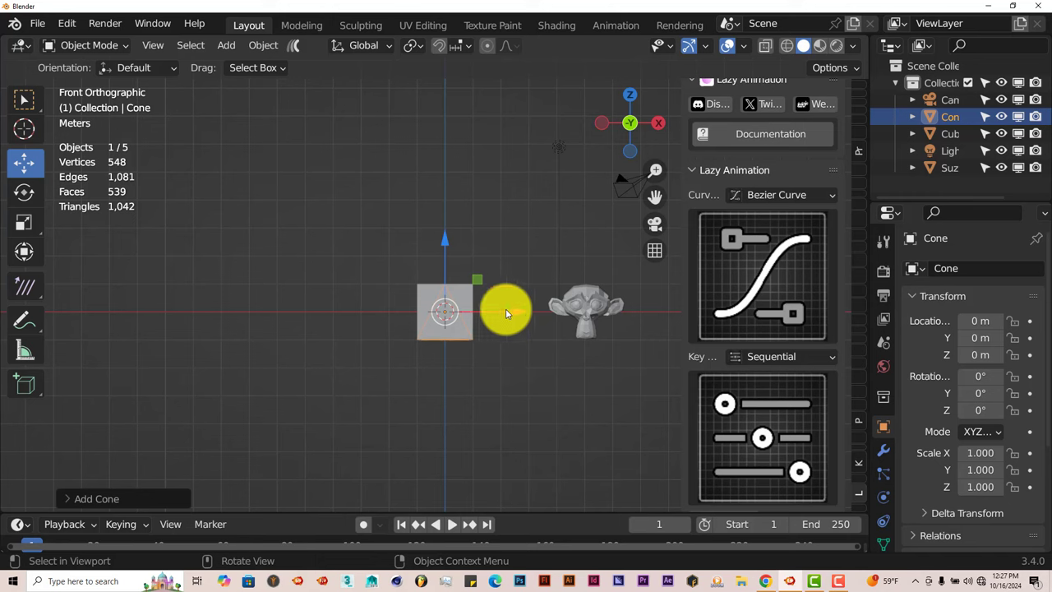
{"action": "left_click_drag", "start_coordinate": [498, 308], "coordinate": [386, 313]}
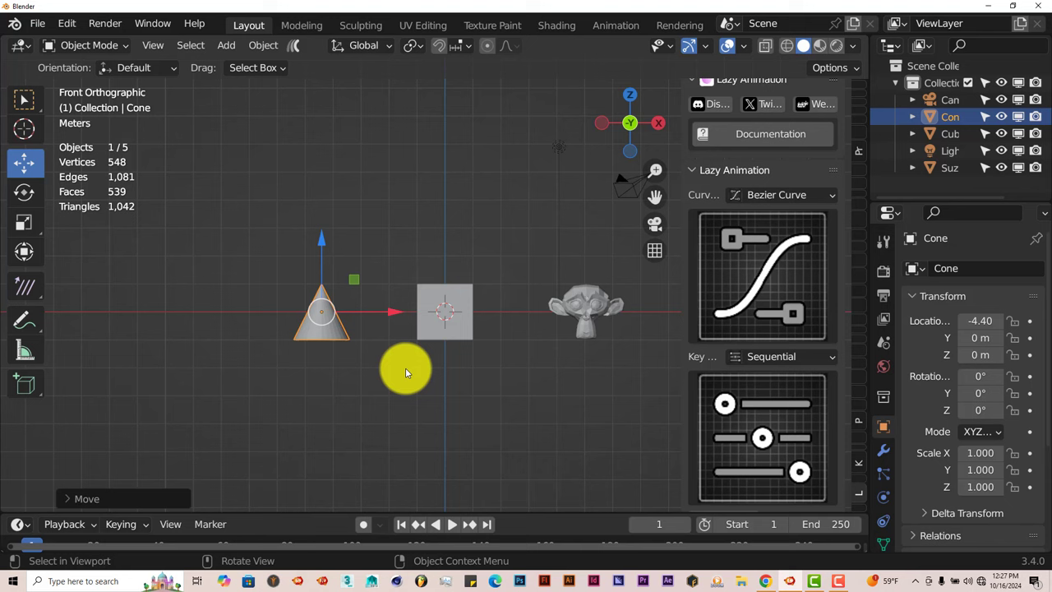
{"action": "left_click_drag", "start_coordinate": [654, 201], "coordinate": [615, 281]}
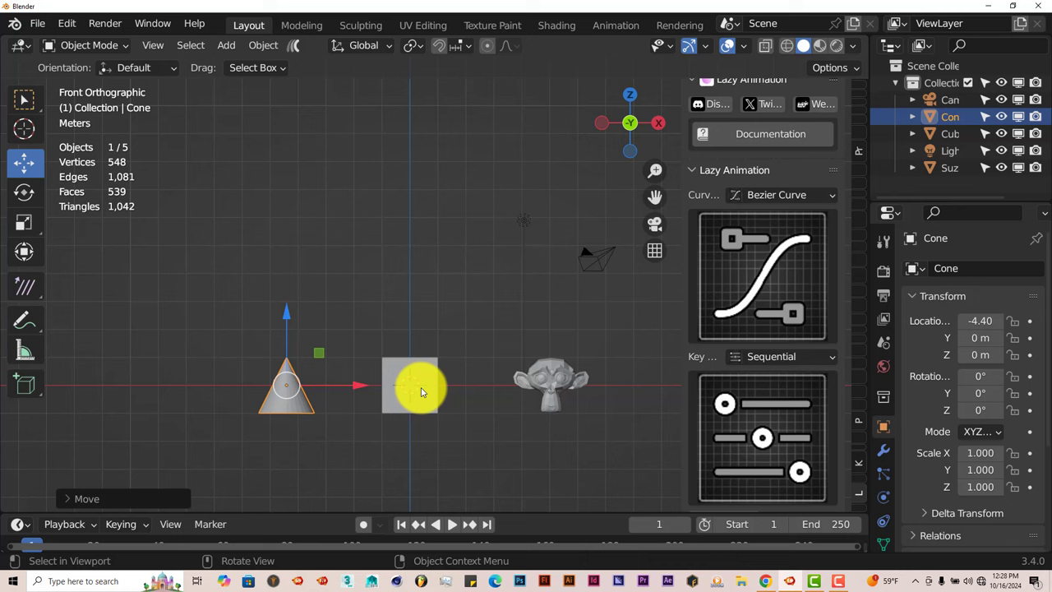
Place the 3D cursor high above the cube, then select the cone, cube and Suzanne together.
{"action": "left_click", "coordinate": [23, 129]}
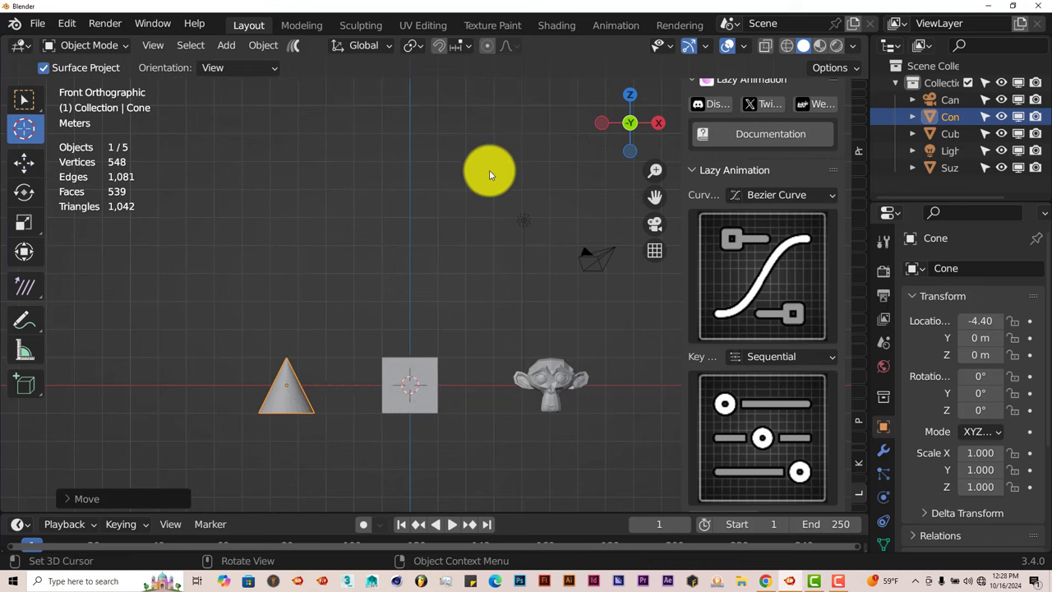
{"action": "left_click", "coordinate": [409, 133]}
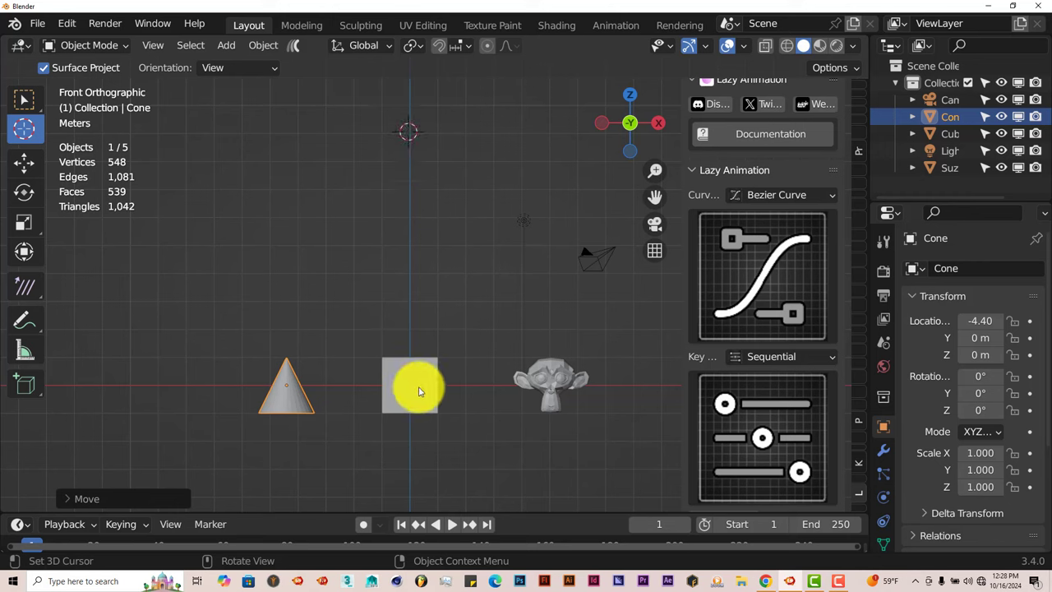
{"action": "left_click", "coordinate": [25, 164]}
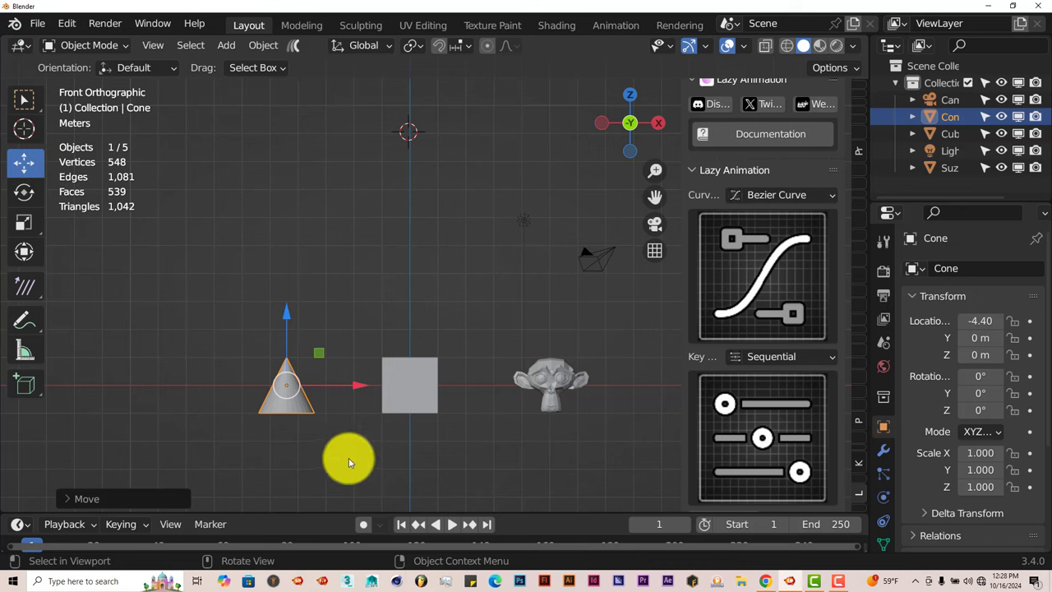
{"action": "left_click", "coordinate": [415, 386], "text": "shift"}
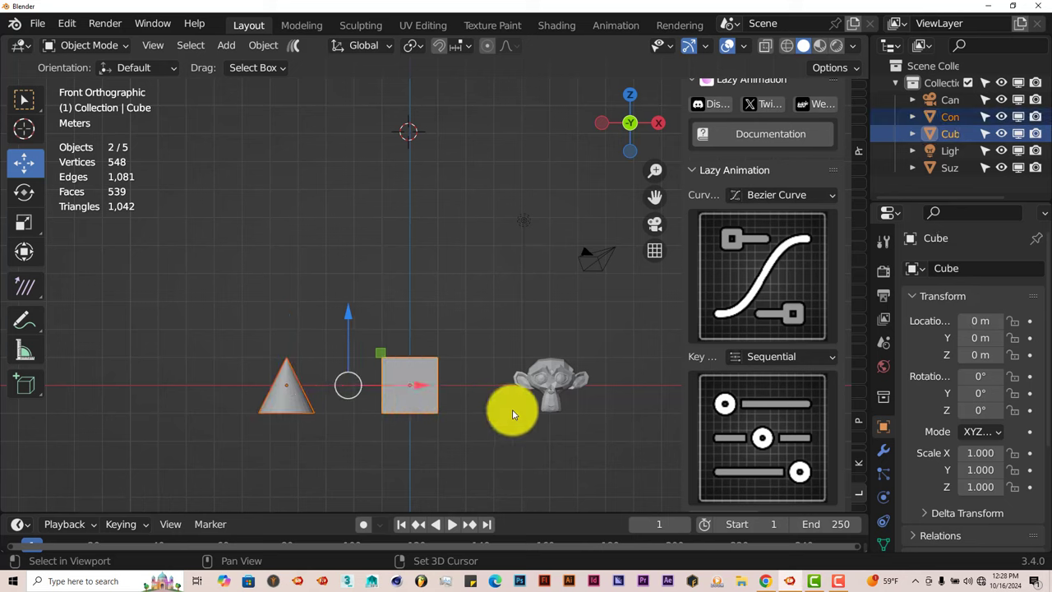
{"action": "left_click", "coordinate": [555, 384], "text": "shift"}
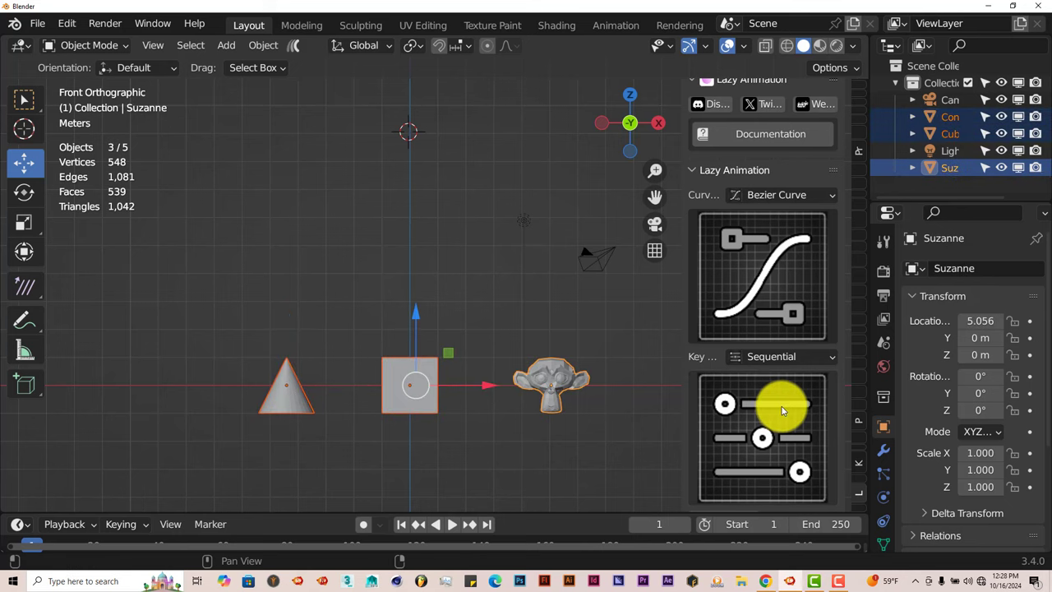
{"action": "scroll", "coordinate": [782, 410], "scroll_direction": "down", "scroll_amount": 1}
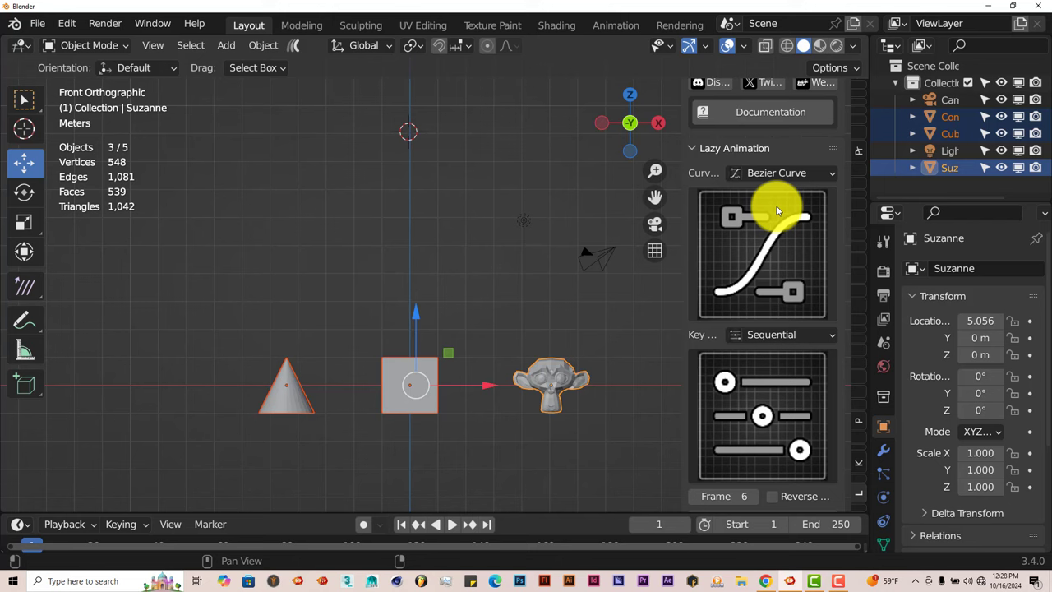
{"action": "scroll", "coordinate": [794, 310], "scroll_direction": "down", "scroll_amount": 2}
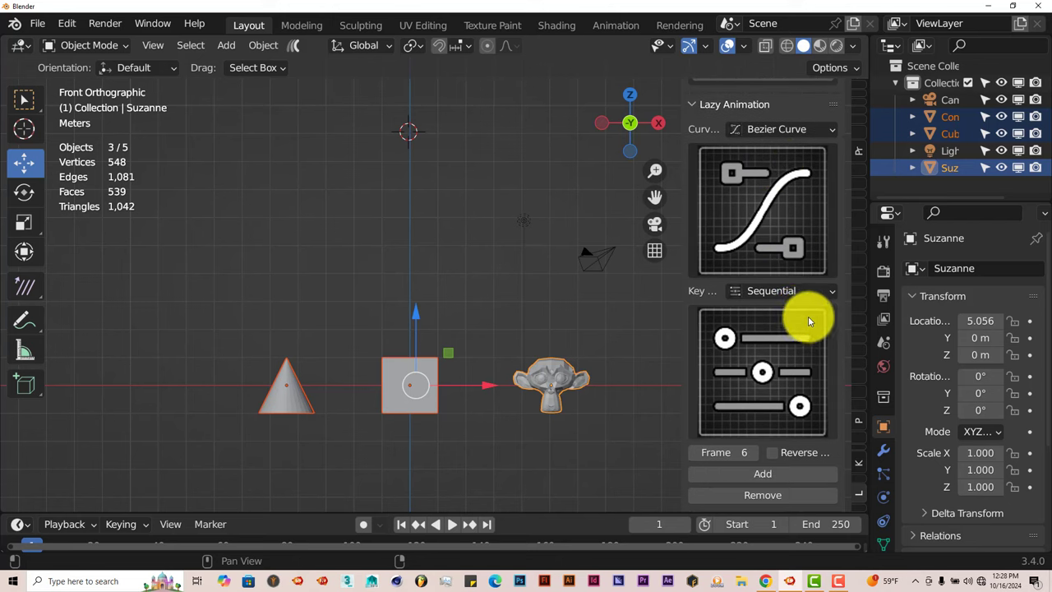
Add Lazy Animation paths to the 3D cursor, then widen the sidebar and enlarge the timeline.
{"action": "left_click", "coordinate": [773, 476]}
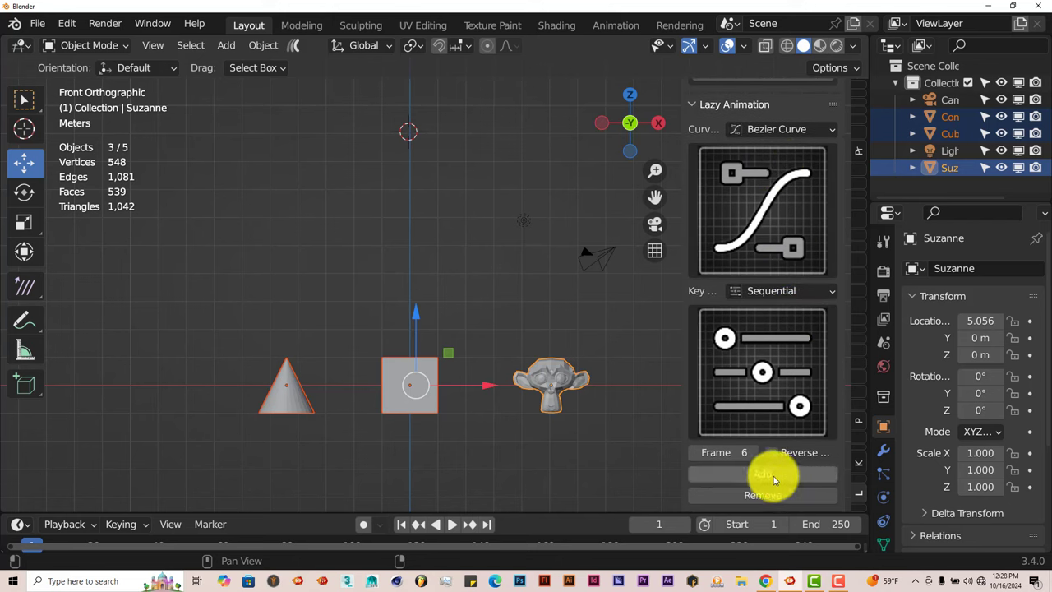
{"action": "left_click_drag", "start_coordinate": [681, 387], "coordinate": [617, 383]}
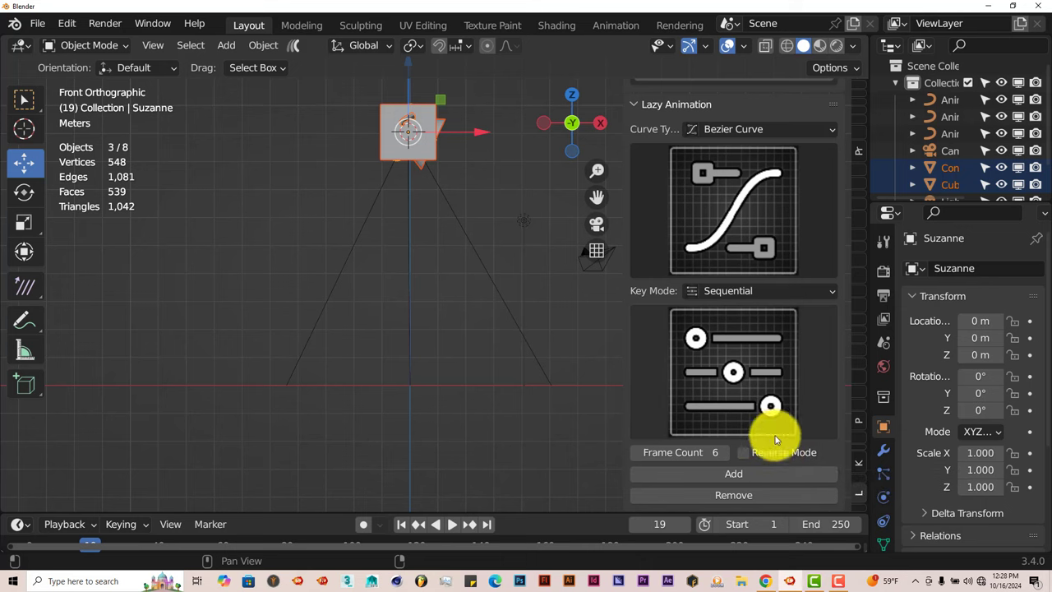
{"action": "left_click", "coordinate": [737, 476]}
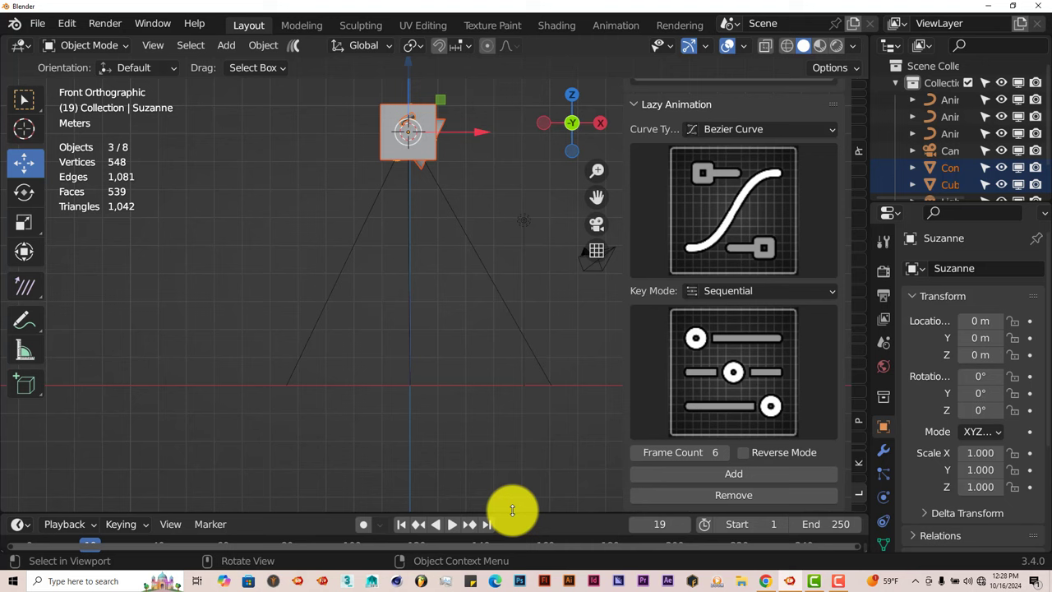
{"action": "left_click_drag", "start_coordinate": [511, 510], "coordinate": [519, 439]}
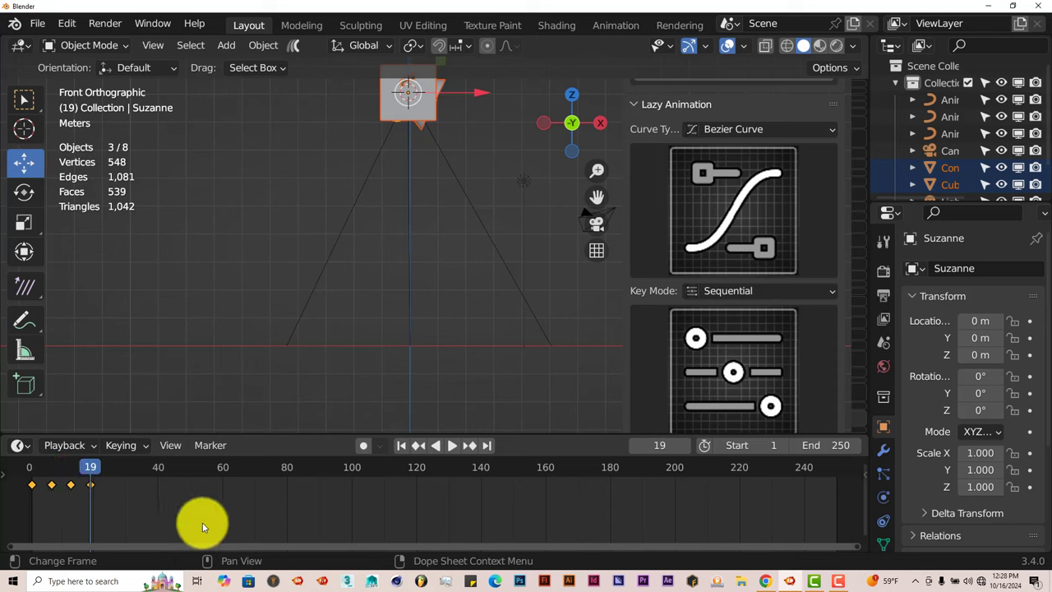
Set the animation's end frame to 20 and jump back to the first frame.
{"action": "left_click", "coordinate": [820, 445]}
{"action": "type", "text": "2"}
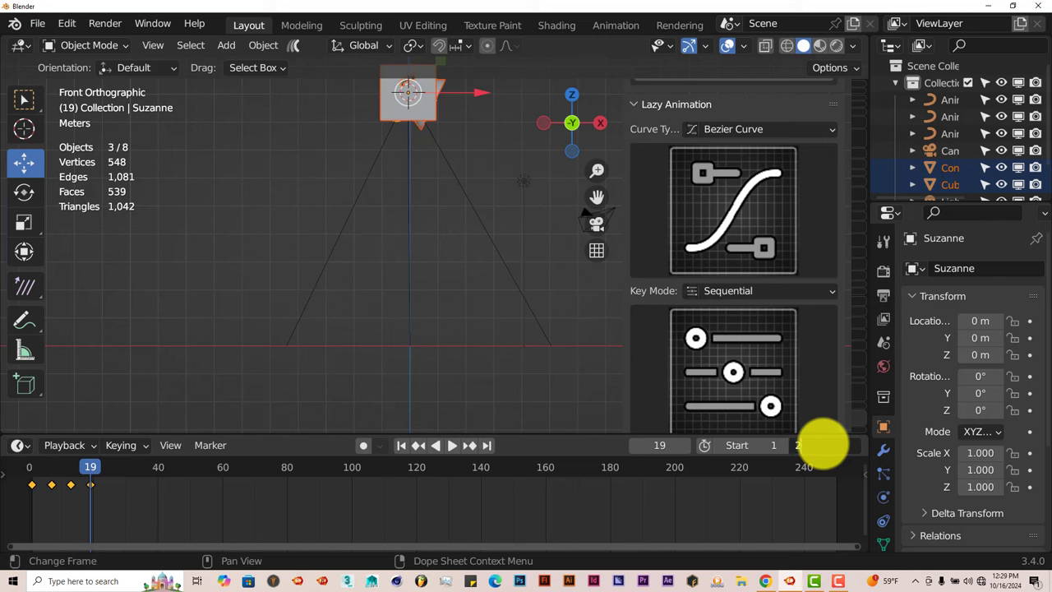
{"action": "key", "text": "Return"}
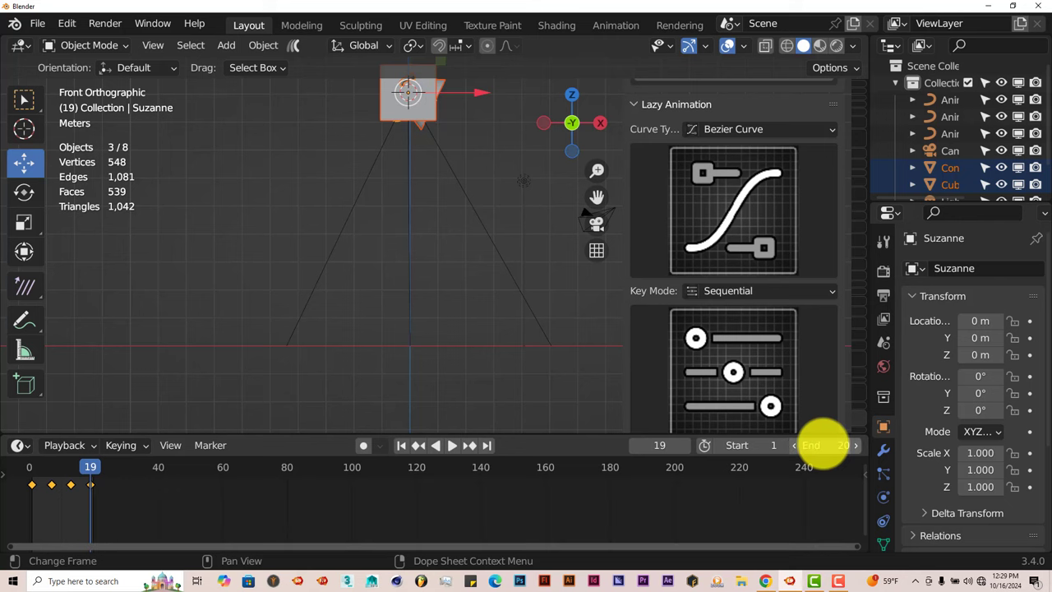
{"action": "left_click", "coordinate": [400, 445]}
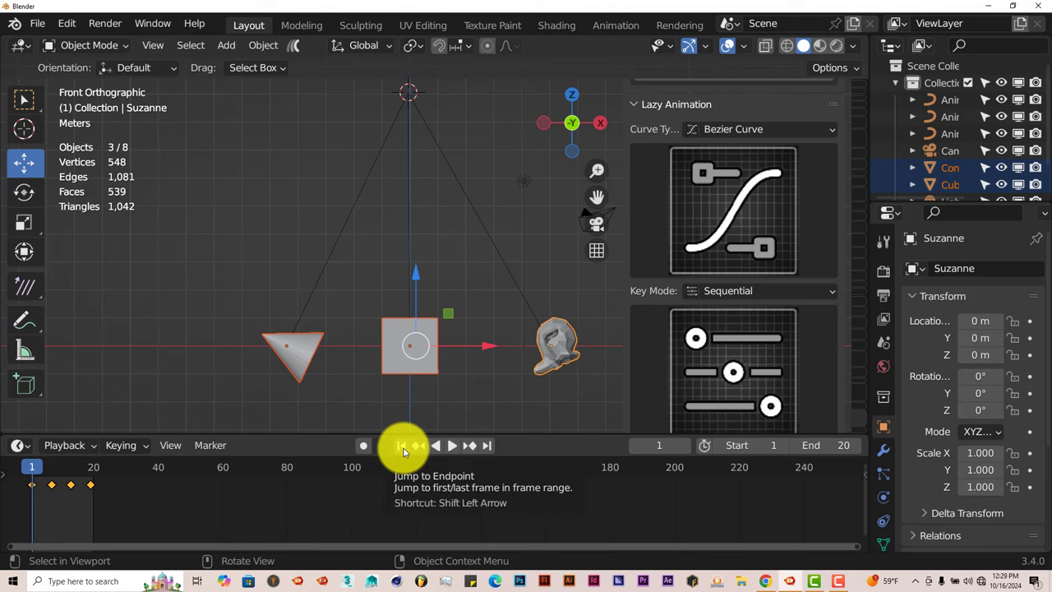
Play the animation, then stop it and return to frame 1.
{"action": "scroll", "coordinate": [455, 417], "scroll_direction": "down", "scroll_amount": 1}
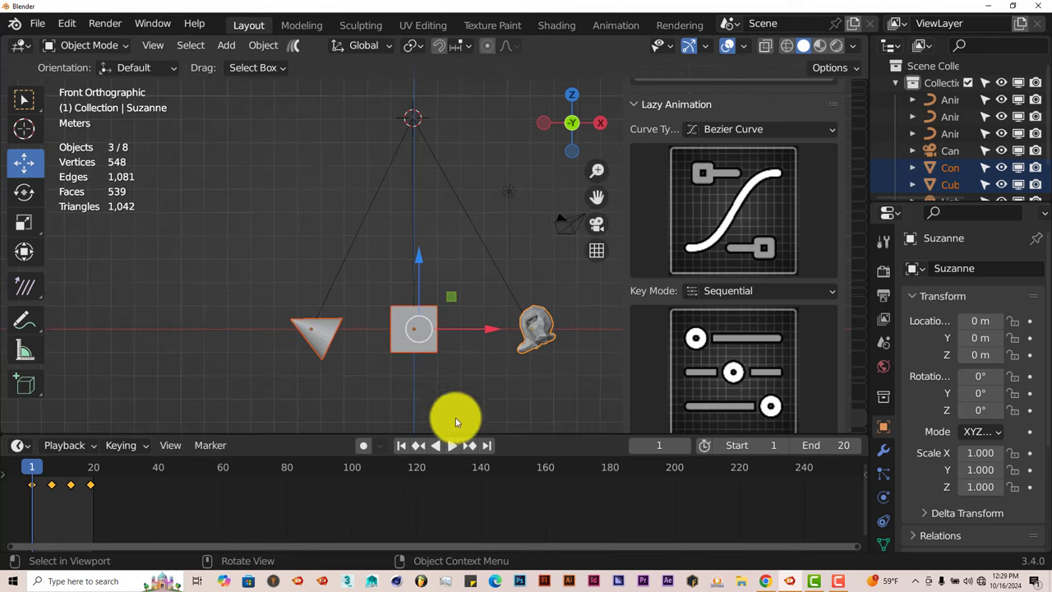
{"action": "left_click", "coordinate": [452, 446]}
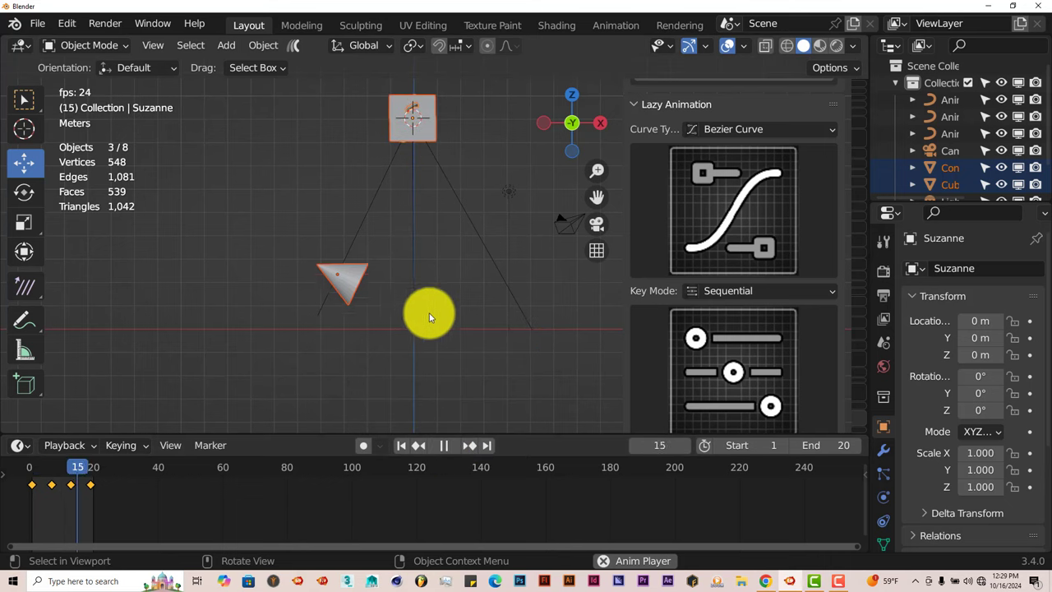
{"action": "left_click", "coordinate": [443, 446]}
{"action": "left_click", "coordinate": [403, 446]}
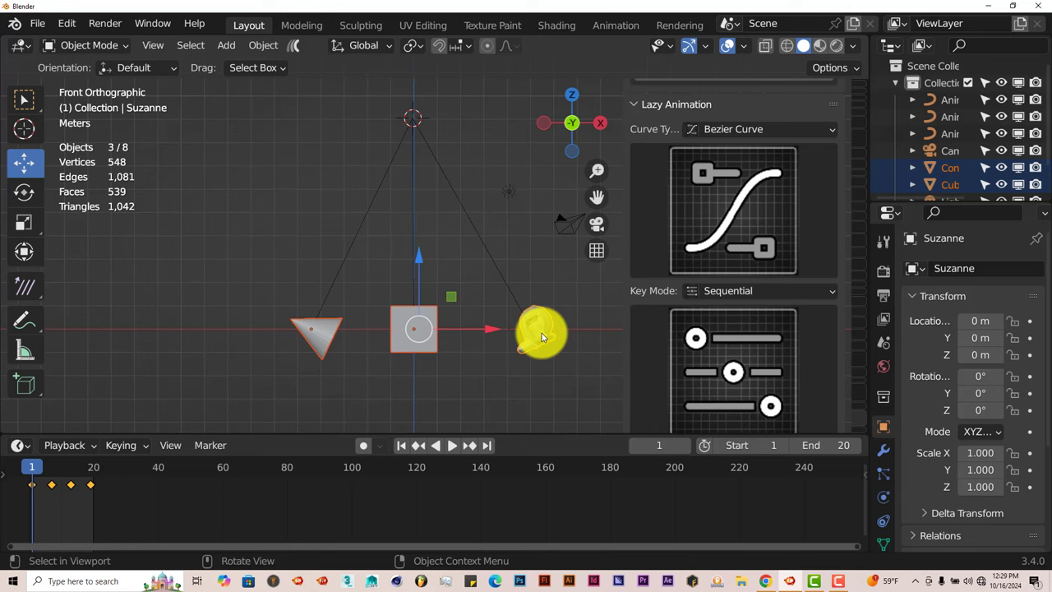
Rotate the cone to -65° so it faces along its path.
{"action": "left_click", "coordinate": [327, 339]}
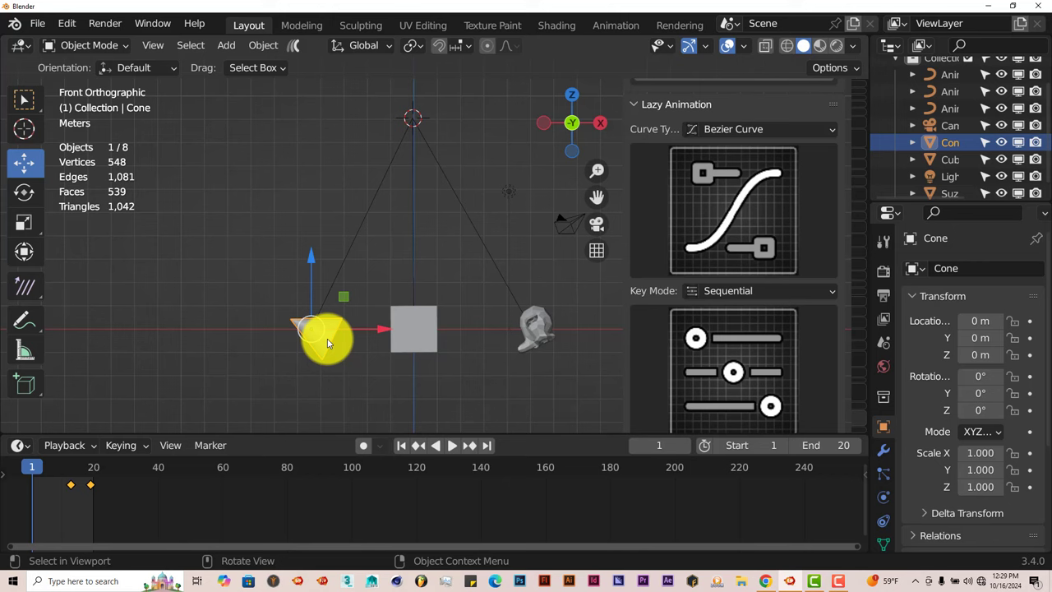
{"action": "key", "text": "r"}
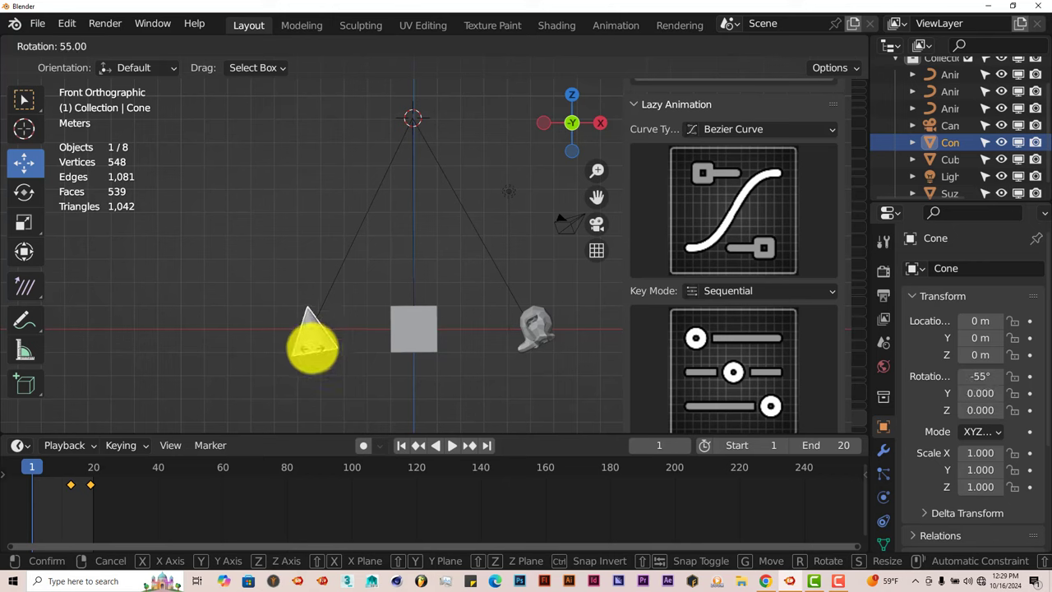
{"action": "left_click", "coordinate": [309, 348]}
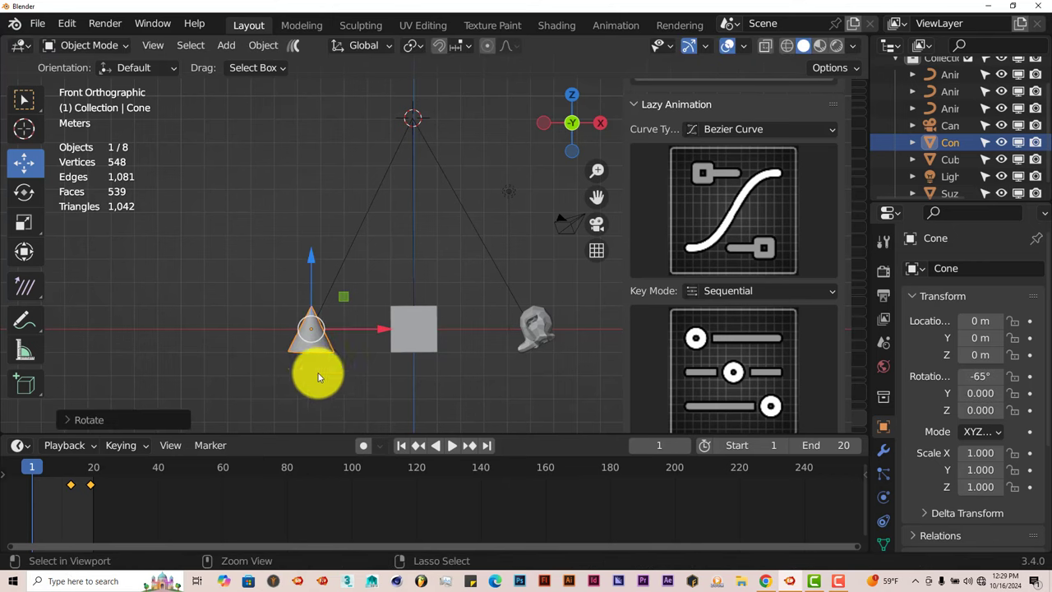
Rotate Suzanne -60°, then turn it around the global Z axis toward the cursor.
{"action": "left_click", "coordinate": [534, 331]}
{"action": "key", "text": "r"}
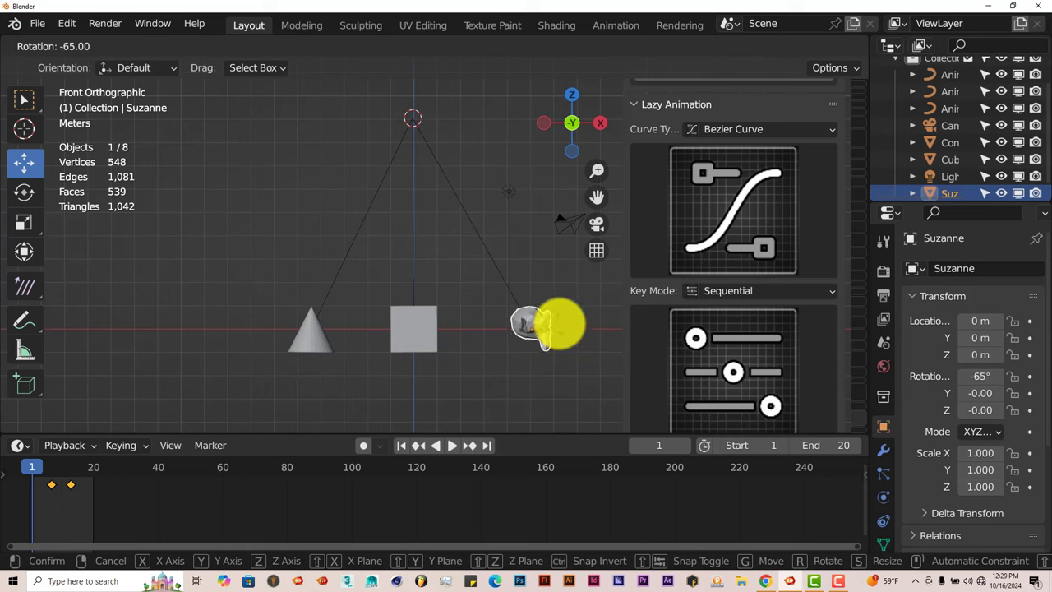
{"action": "left_click", "coordinate": [559, 324]}
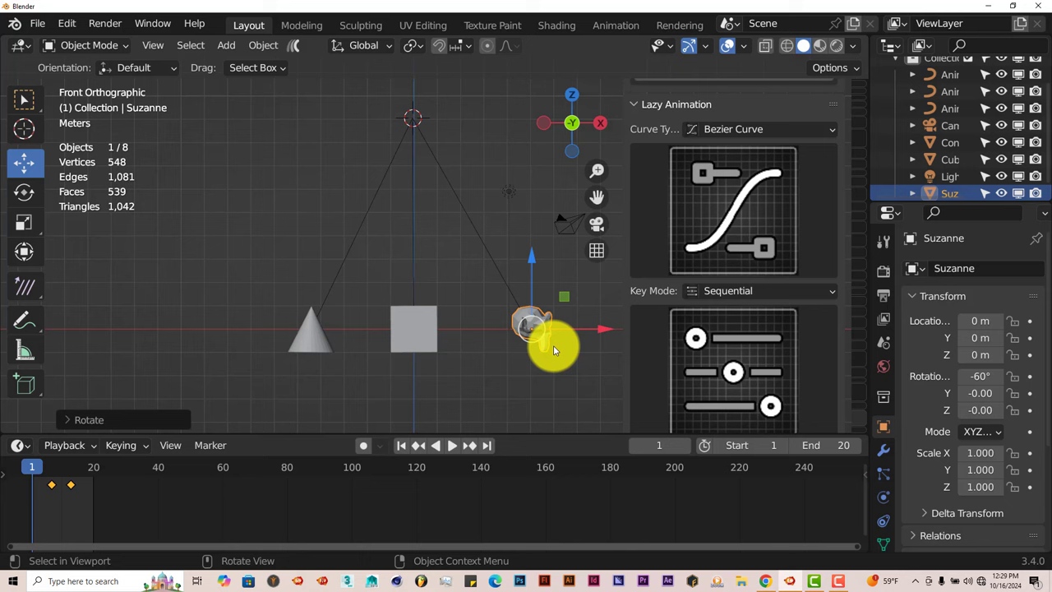
{"action": "key", "text": "r"}
{"action": "key", "text": "z"}
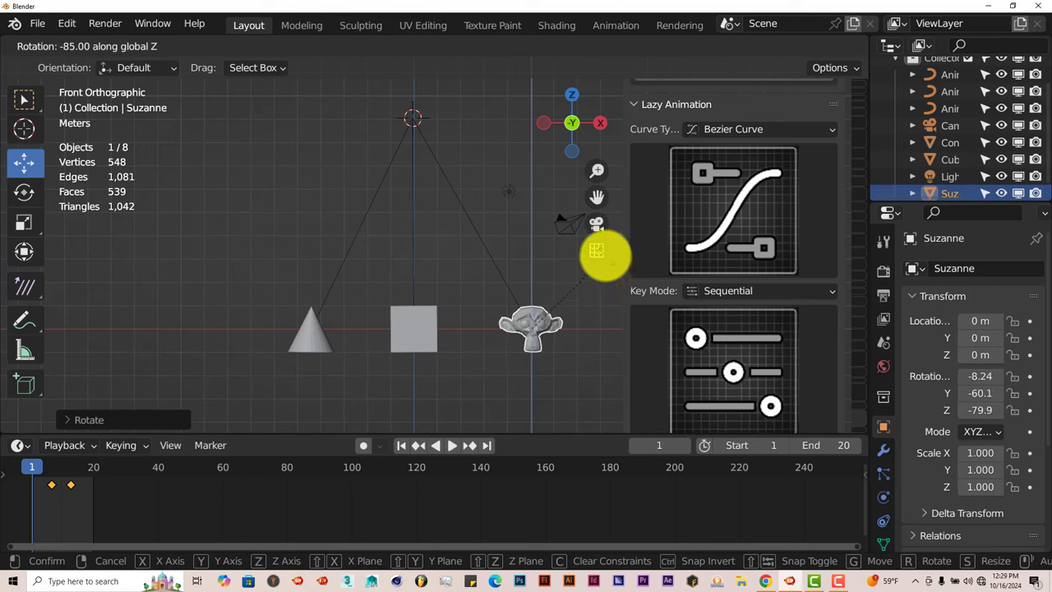
{"action": "left_click", "coordinate": [604, 253]}
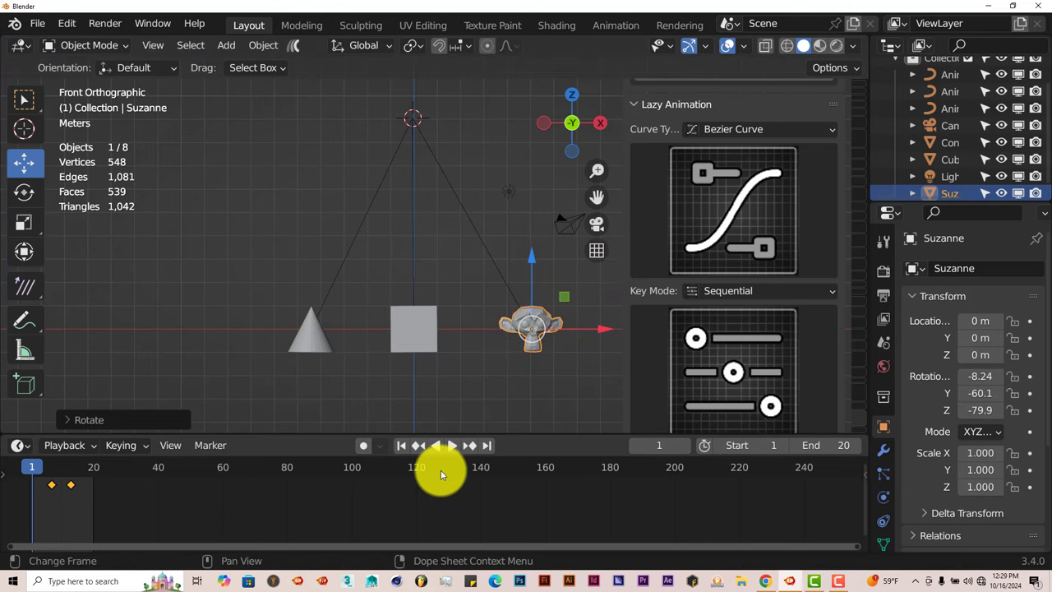
{"action": "left_click", "coordinate": [451, 445]}
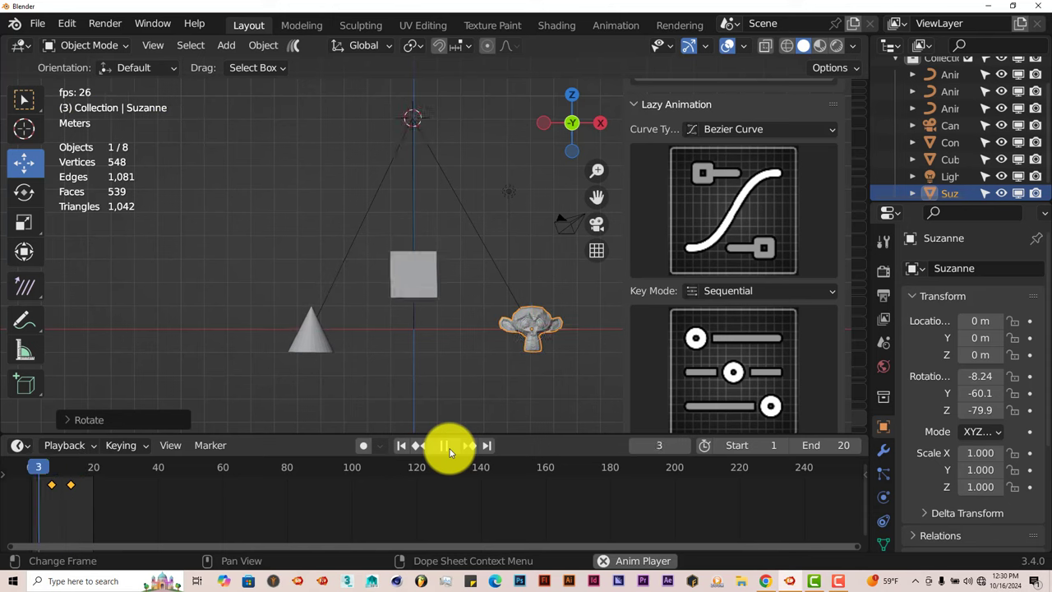
{"action": "left_click", "coordinate": [403, 446]}
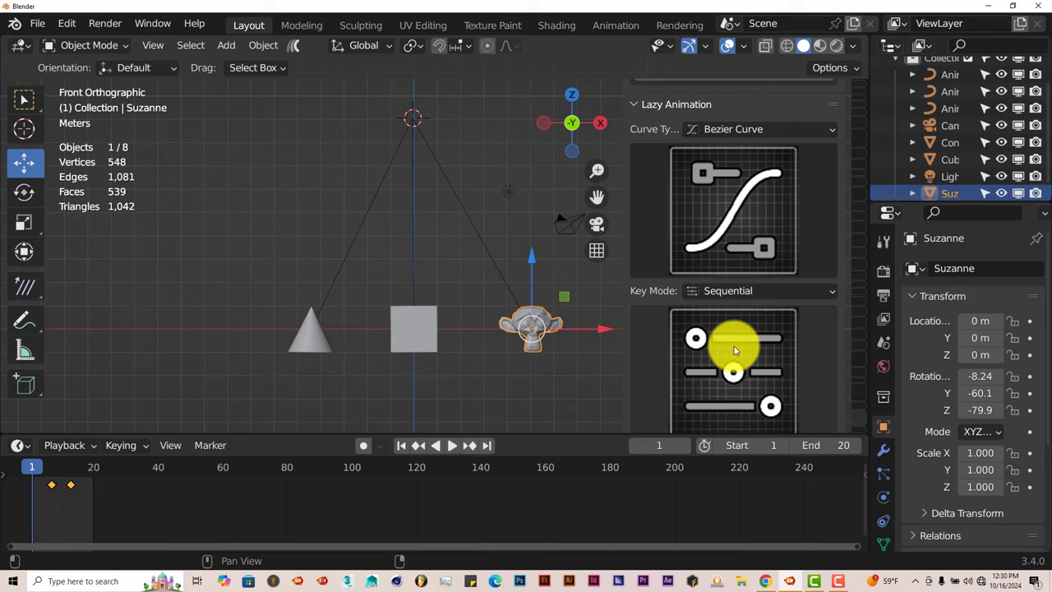
{"action": "scroll", "coordinate": [733, 346], "scroll_direction": "down", "scroll_amount": 3}
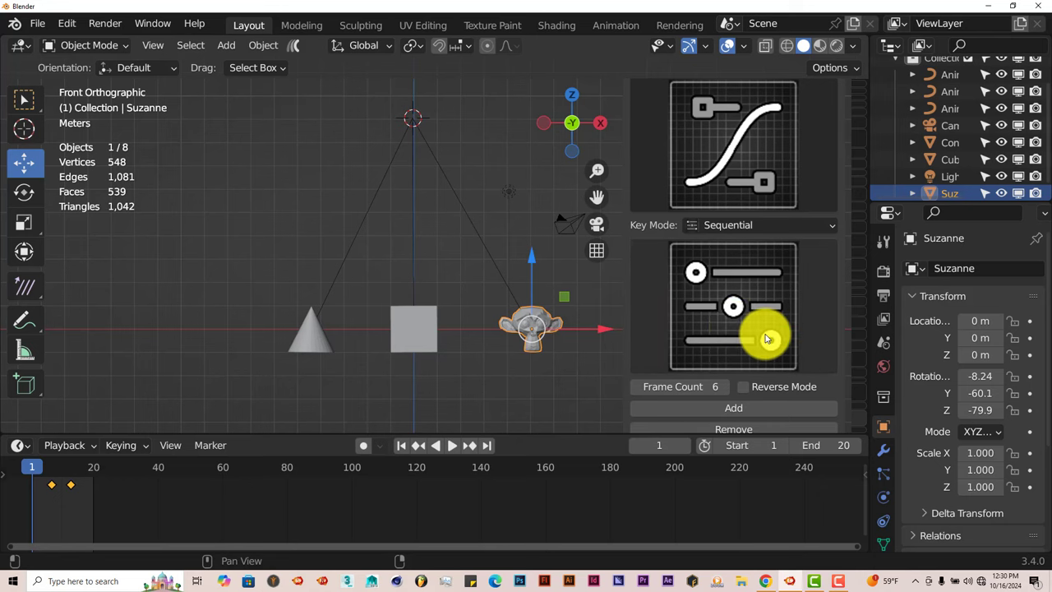
In Edit Mode on the cone's path, move its start control point down and left.
{"action": "left_click", "coordinate": [354, 237]}
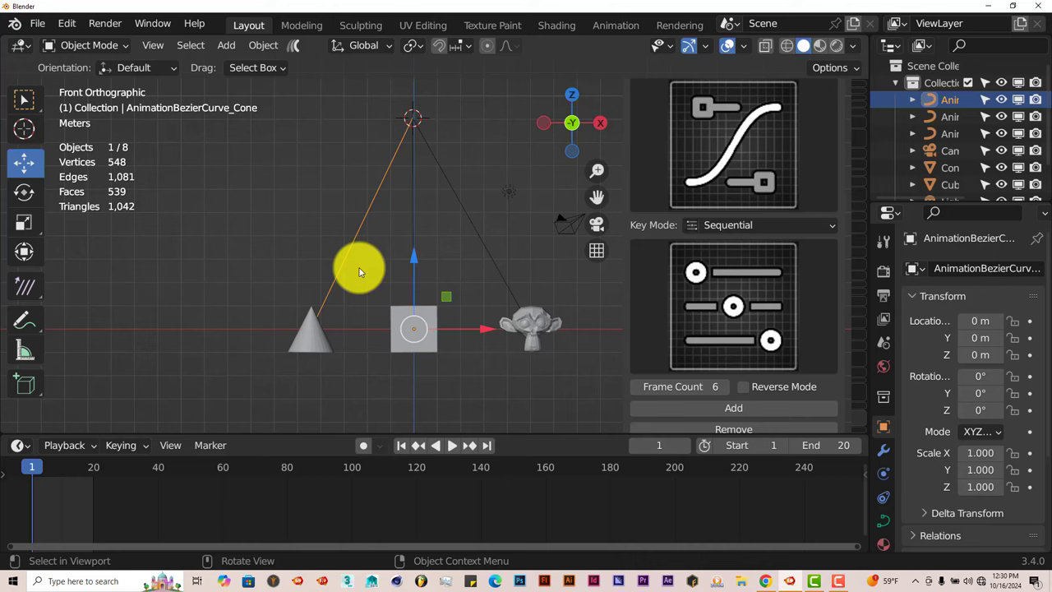
{"action": "key", "text": "Tab"}
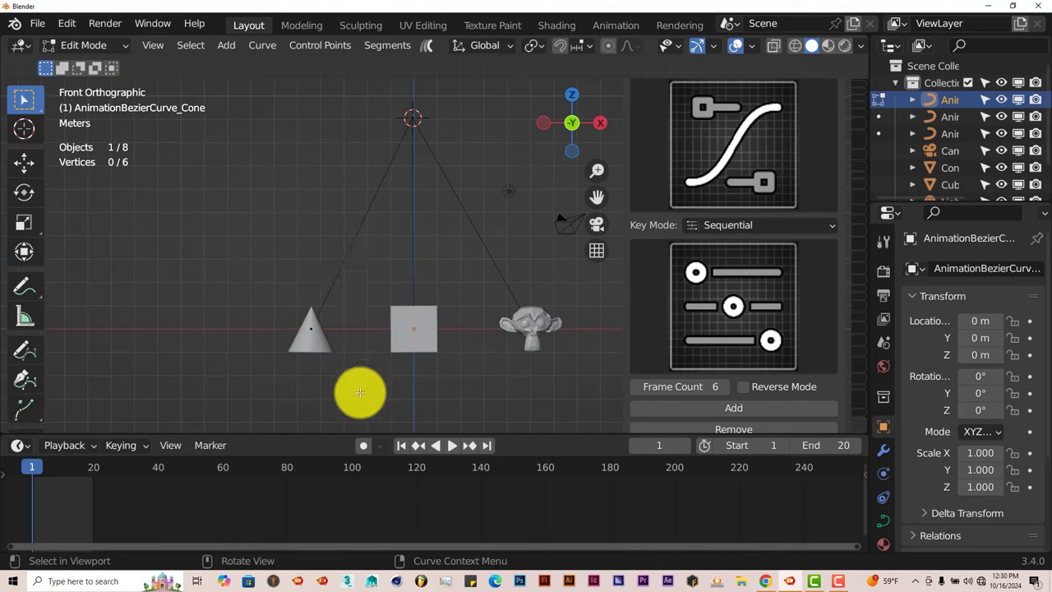
{"action": "left_click", "coordinate": [310, 328]}
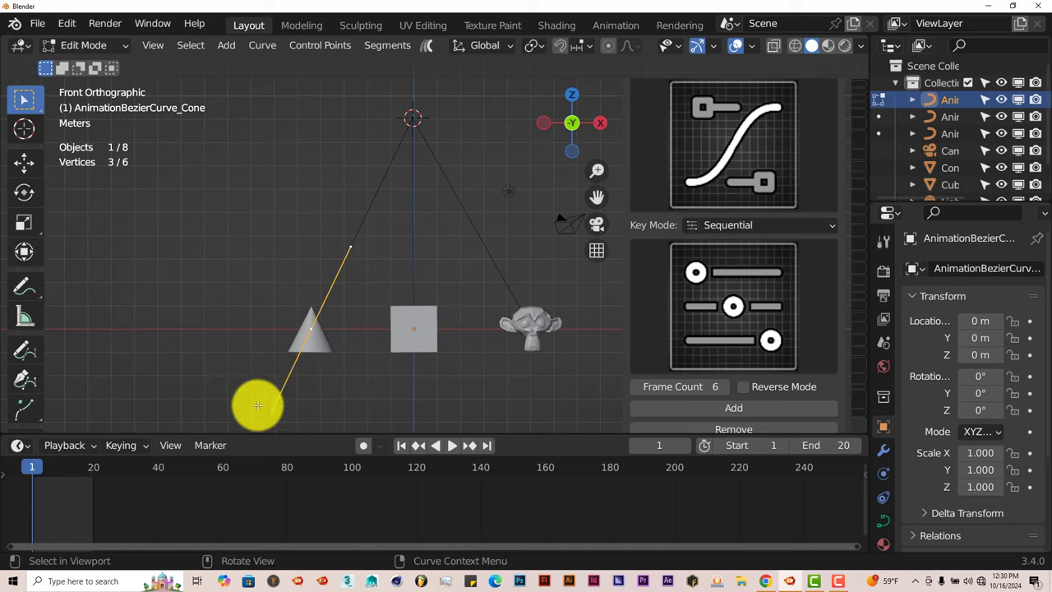
{"action": "left_click", "coordinate": [24, 163]}
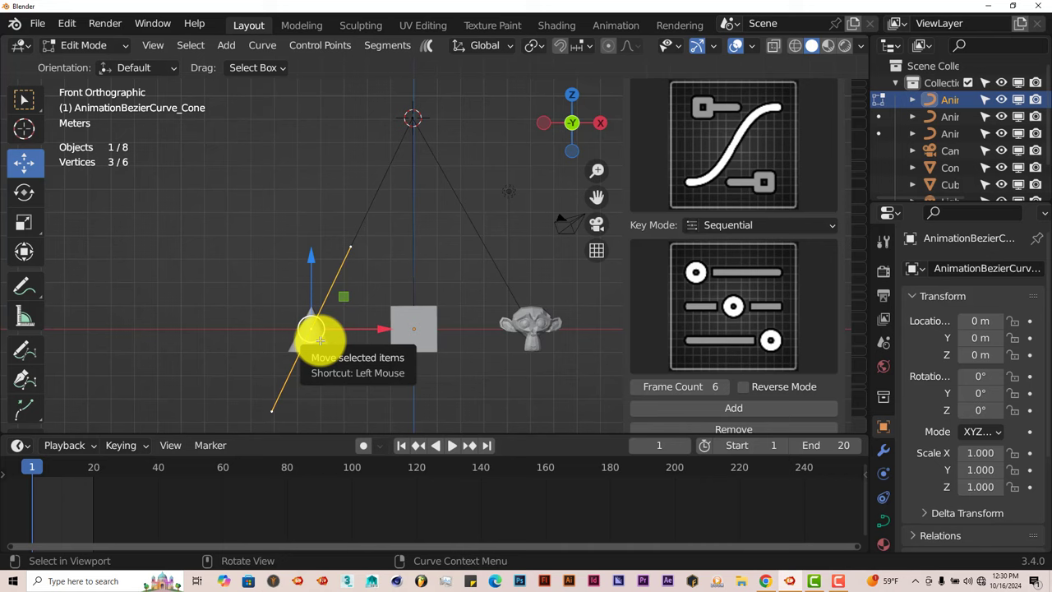
{"action": "left_click_drag", "start_coordinate": [311, 341], "coordinate": [235, 352]}
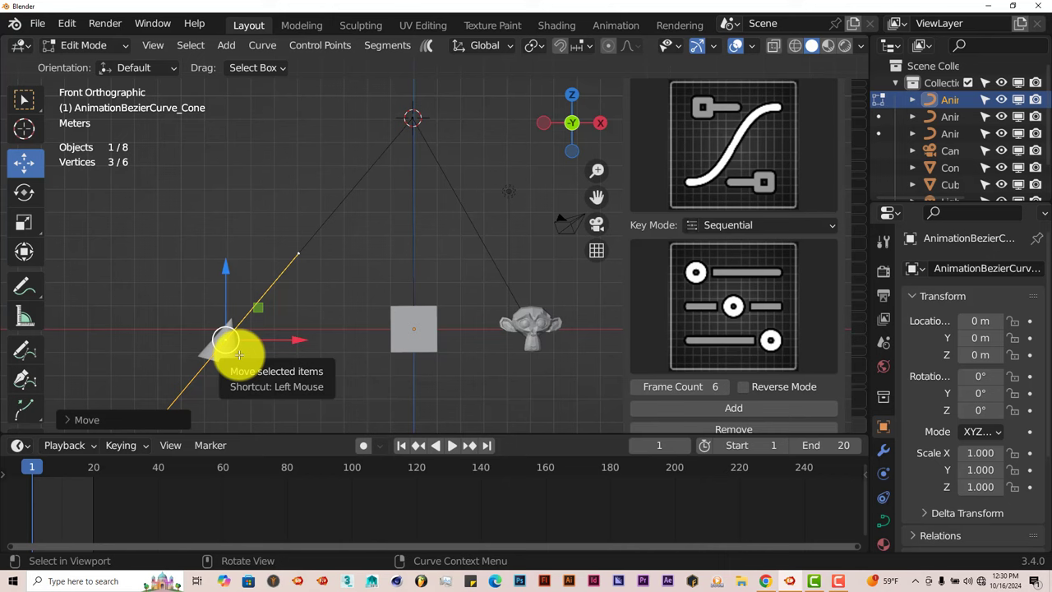
Extrude a new control point up-left of the old start, then leave Edit Mode.
{"action": "key", "text": "e"}
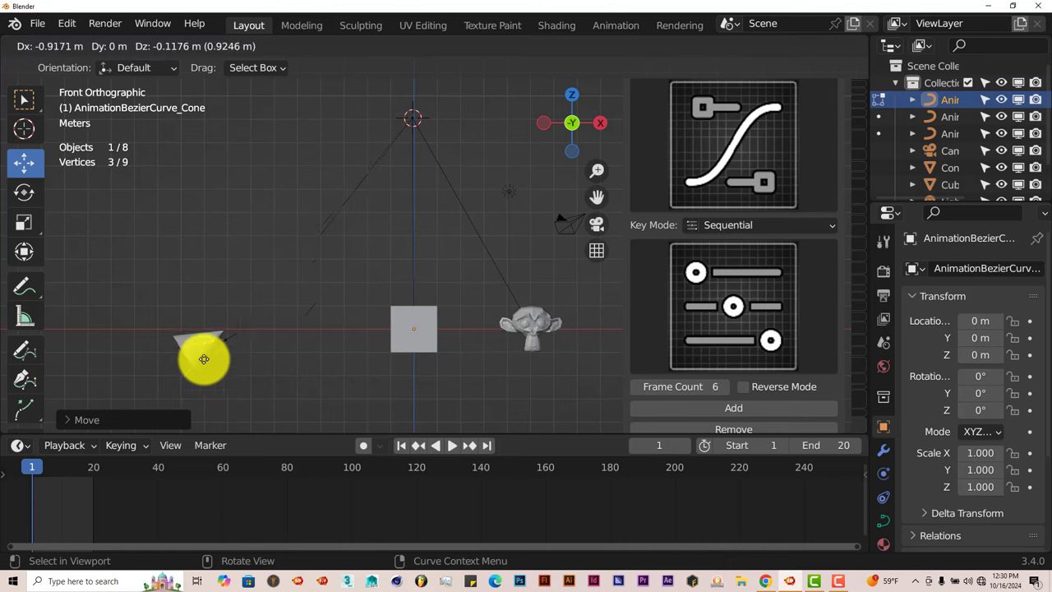
{"action": "left_click", "coordinate": [96, 306]}
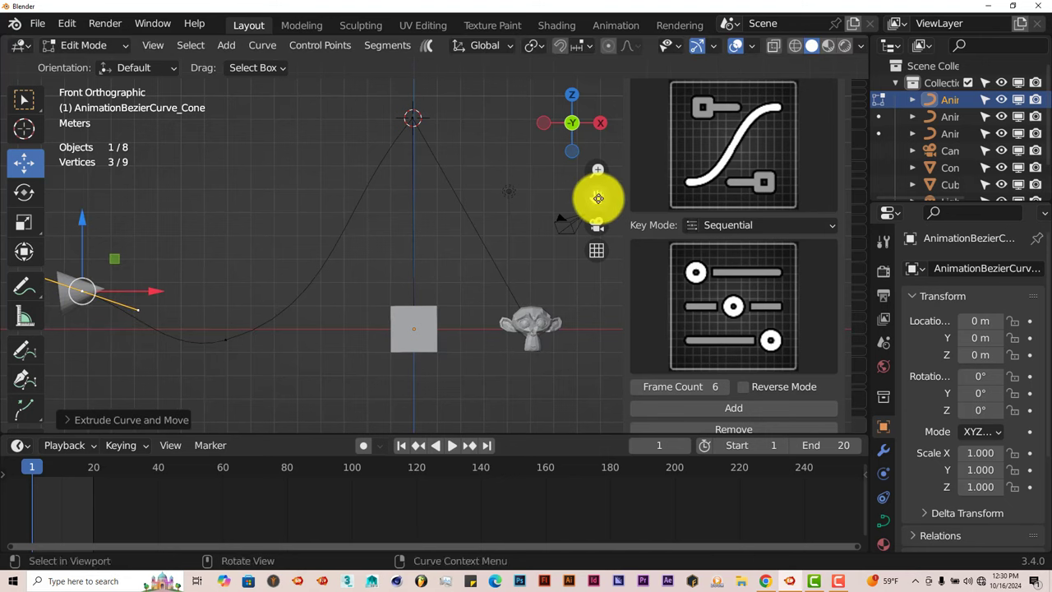
{"action": "mouse_move", "coordinate": [597, 197]}
{"action": "left_mouse_down"}
{"action": "mouse_move", "coordinate": [683, 178]}
{"action": "mouse_move", "coordinate": [599, 198]}
{"action": "left_mouse_up"}
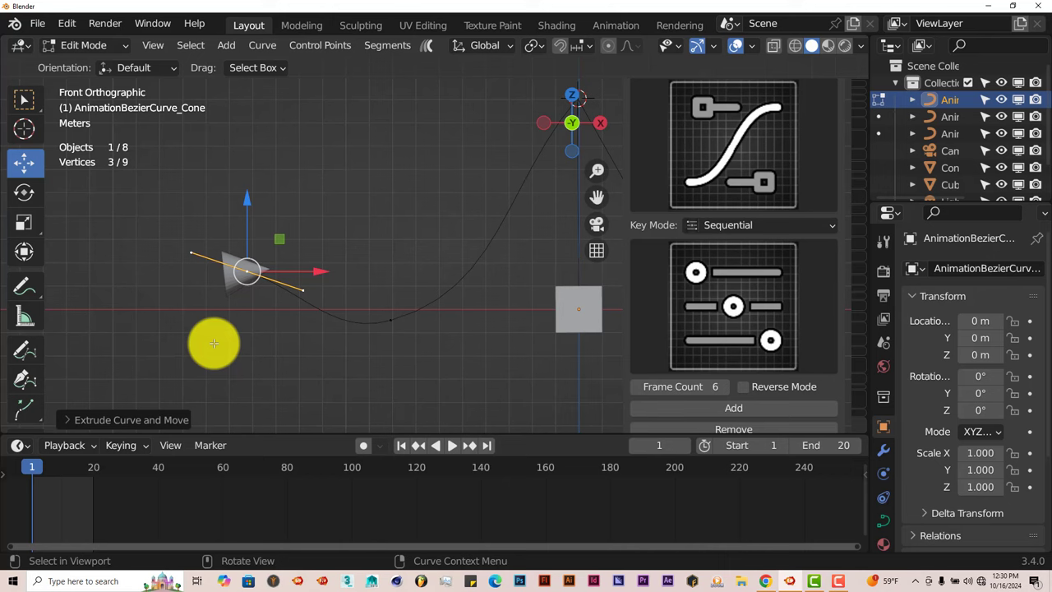
{"action": "key", "text": "Tab"}
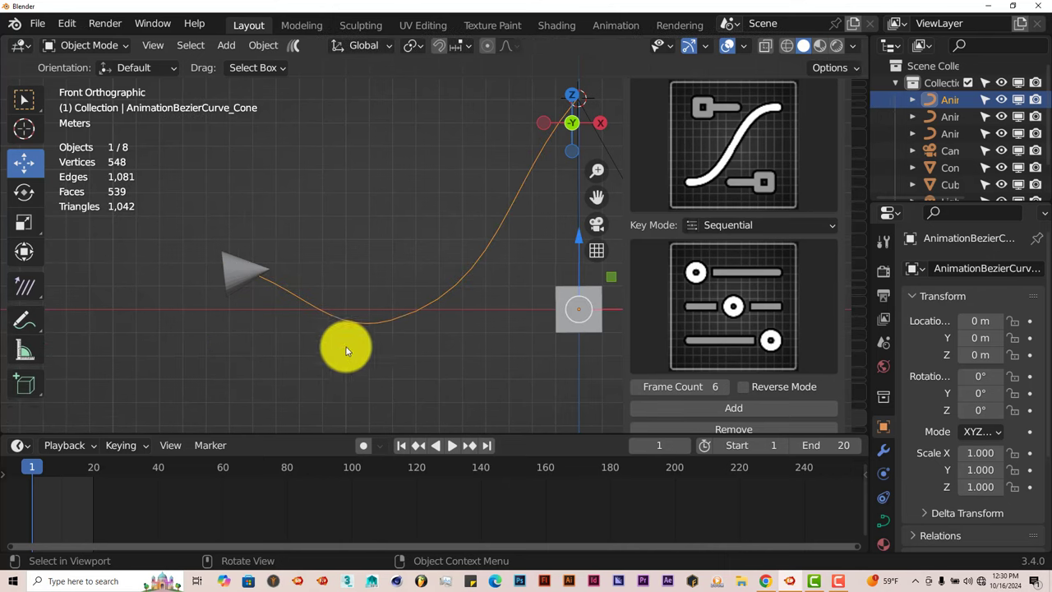
Rotate the cone to 20° on X and play the animation along its dipping path.
{"action": "left_click", "coordinate": [232, 272]}
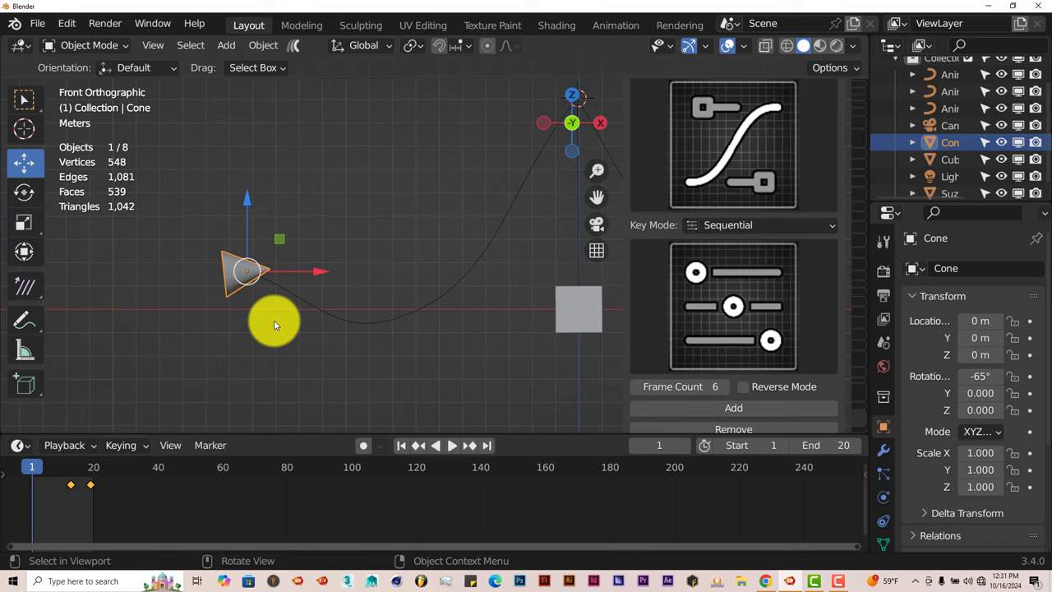
{"action": "key", "text": "r"}
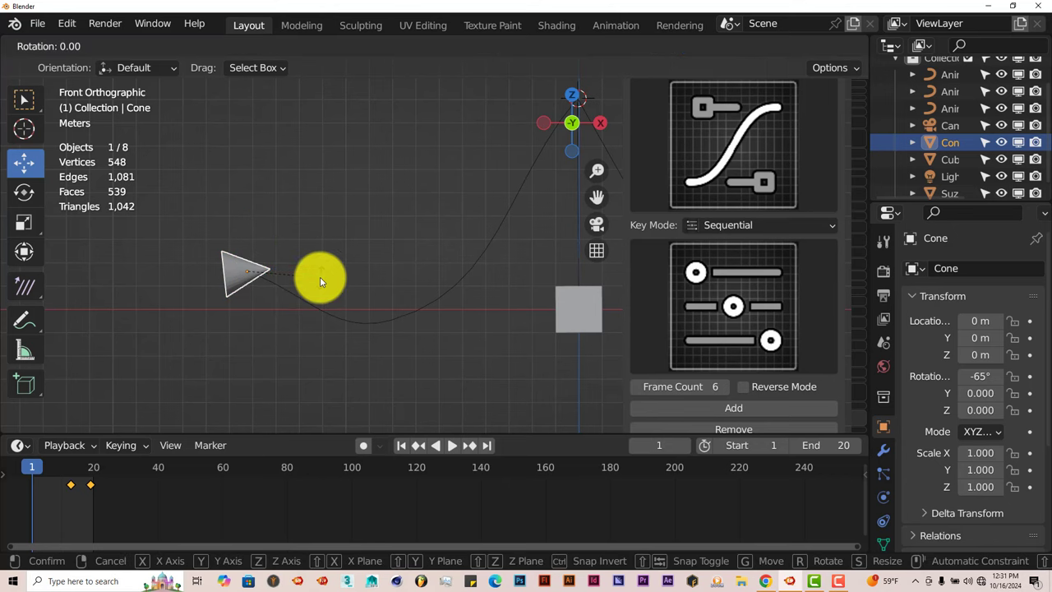
{"action": "left_click", "coordinate": [265, 171]}
{"action": "left_click_drag", "start_coordinate": [598, 195], "coordinate": [540, 311]}
{"action": "left_click", "coordinate": [451, 444]}
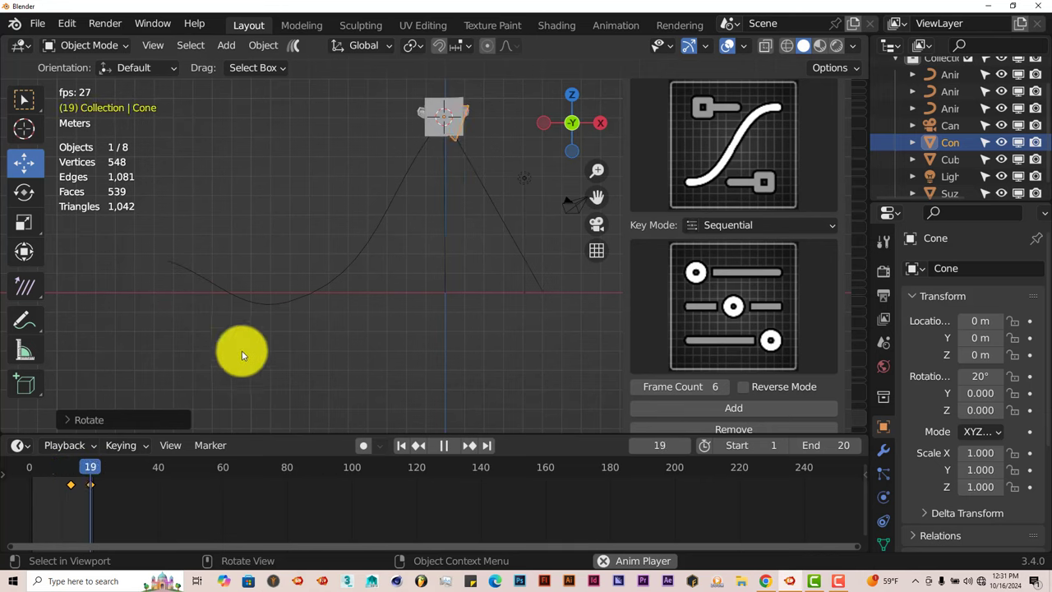
Pause playback and jump back to frame 1.
{"action": "left_click", "coordinate": [444, 444]}
{"action": "left_click", "coordinate": [402, 446]}
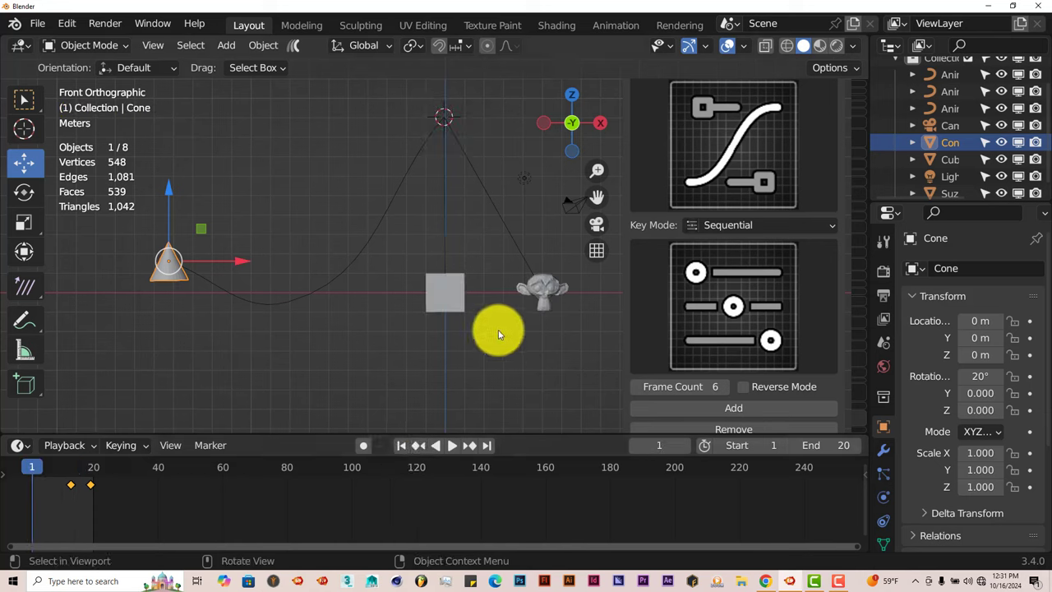